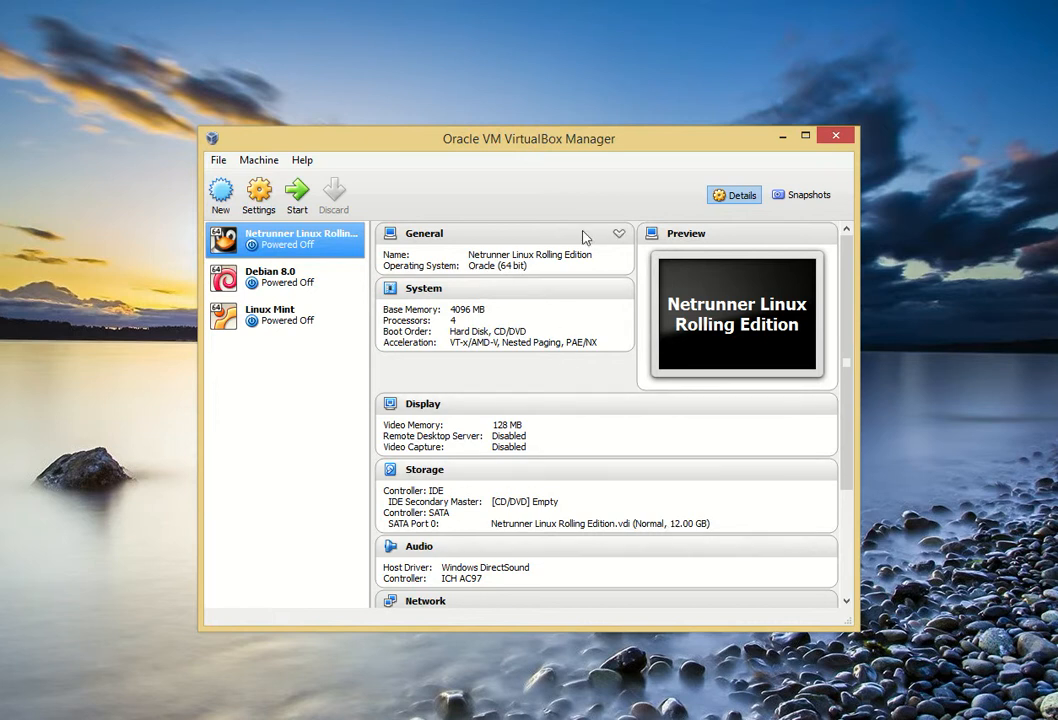
Start a new virtual machine named Ubuntu, using Linux type and Ubuntu (64 bit) version, with 4096 MB of memory
left_click_drag(609, 155, 650, 71)
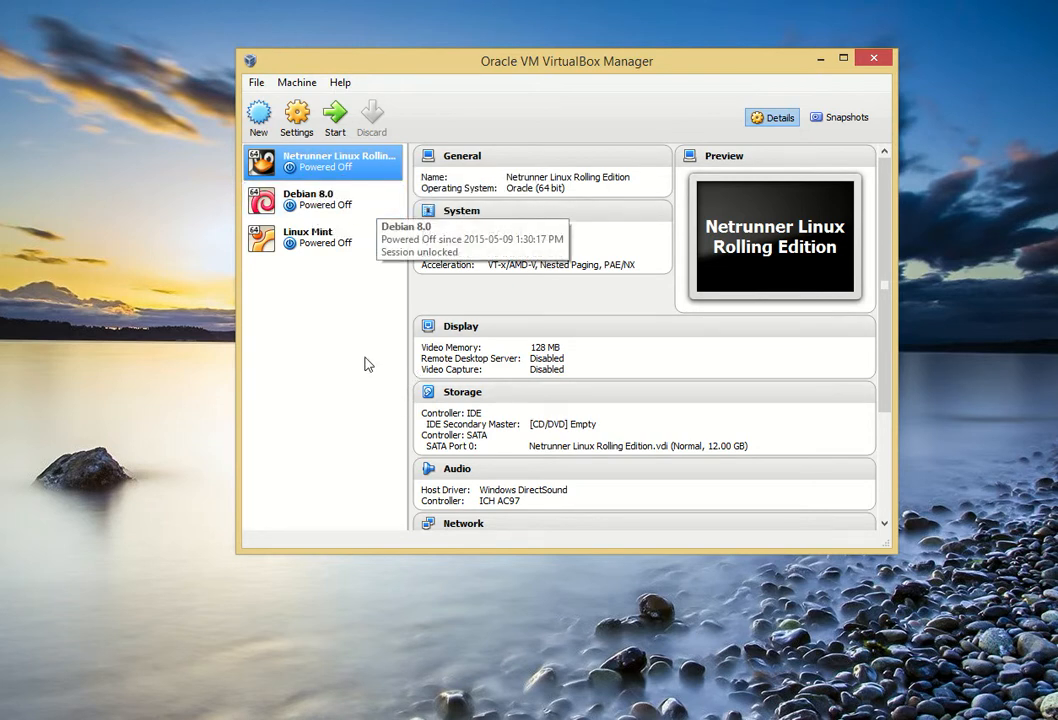
left_click(259, 116)
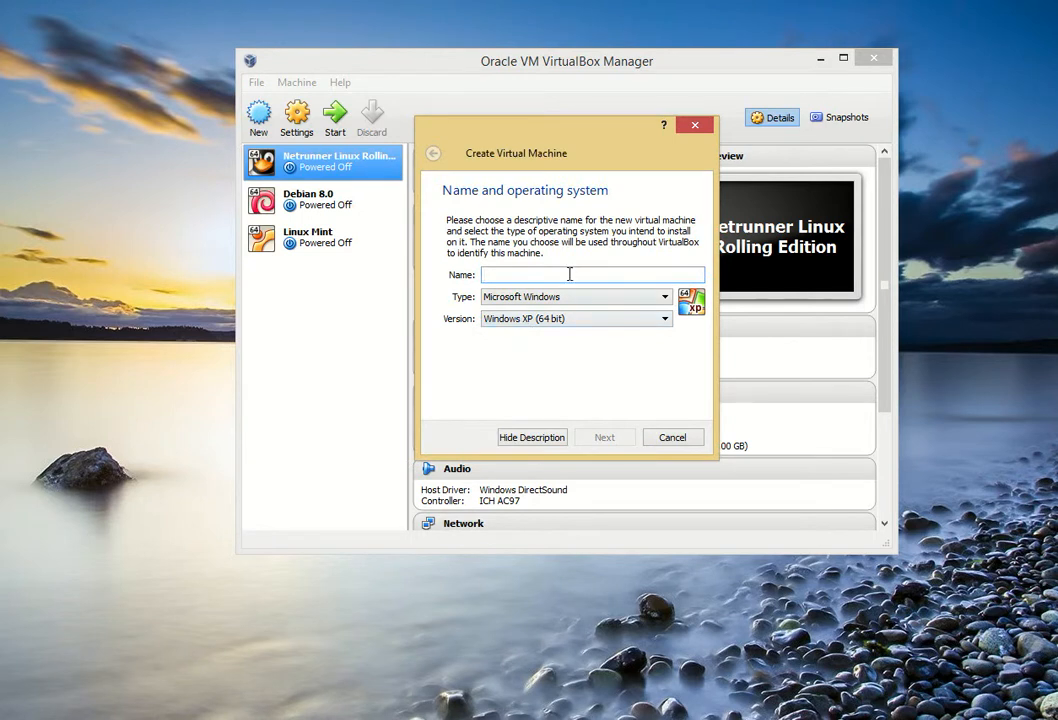
type("Ubuntu")
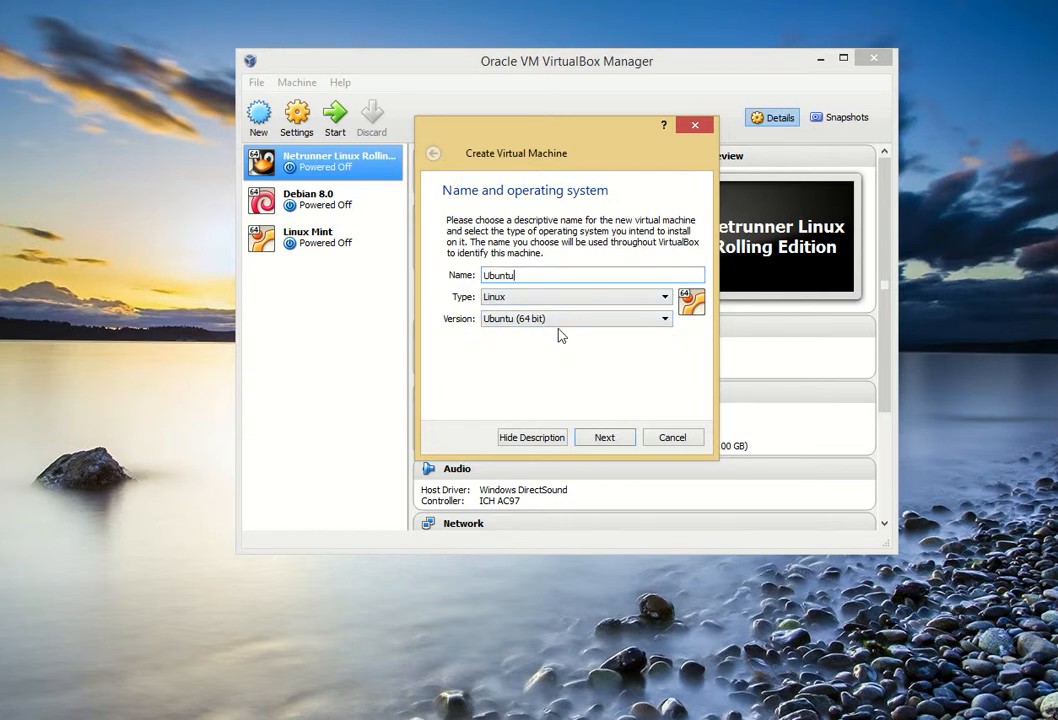
left_click(605, 437)
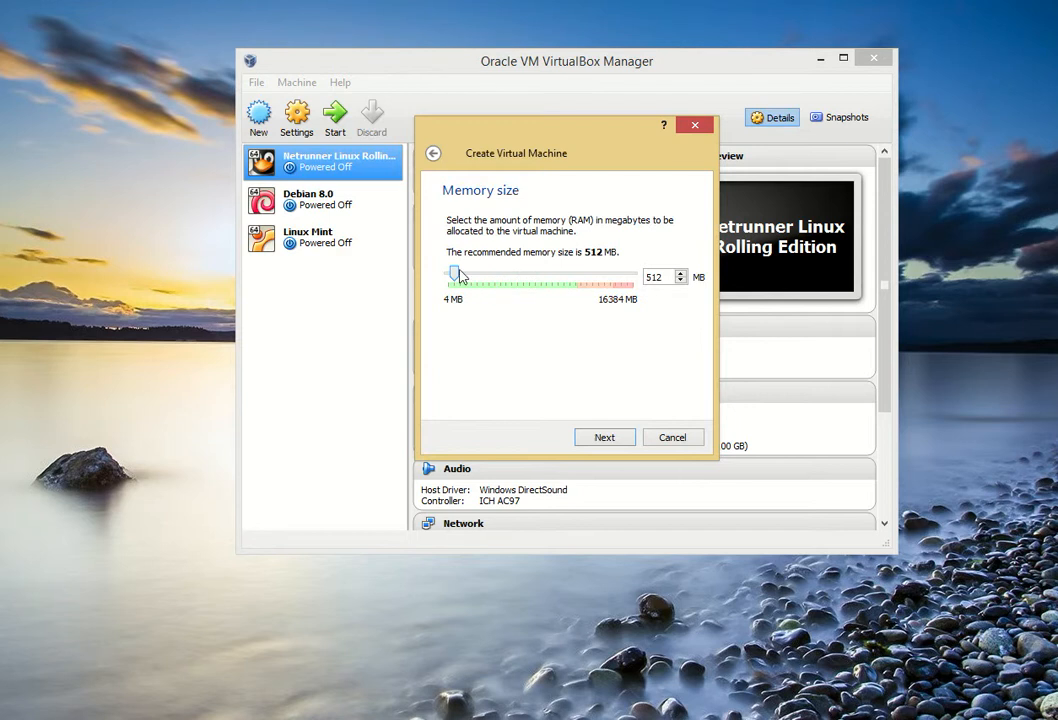
left_click_drag(455, 274, 495, 279)
left_click(623, 438)
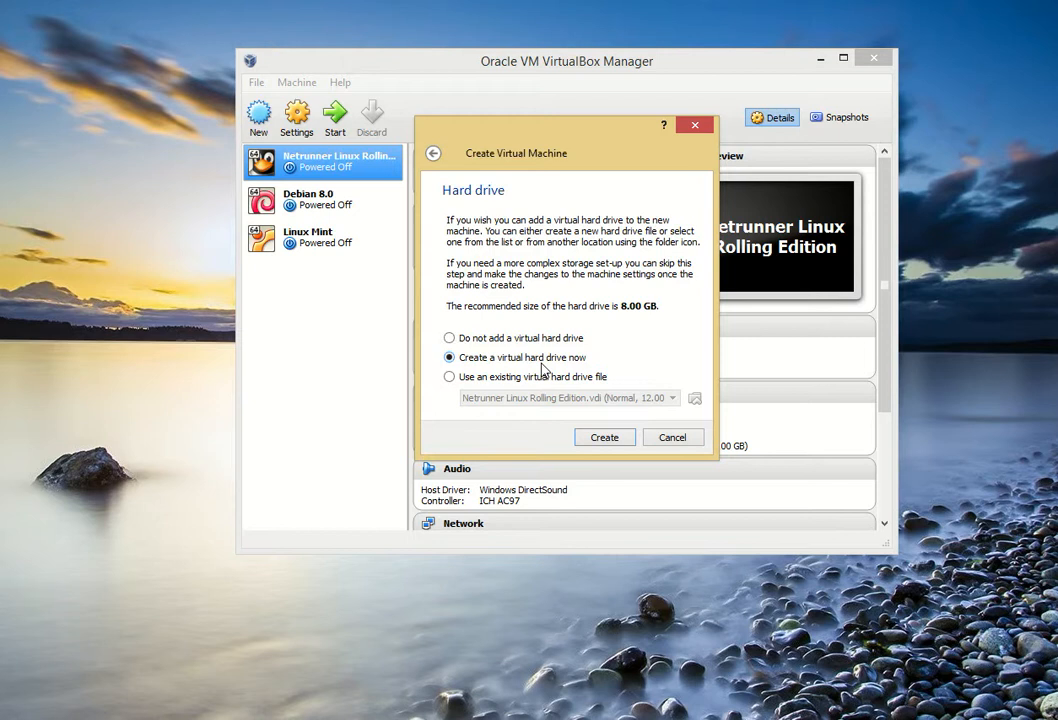
Create the machine's new virtual hard drive as a dynamically allocated VDI named Ubuntu with a size of 15.00 GB
left_click(600, 441)
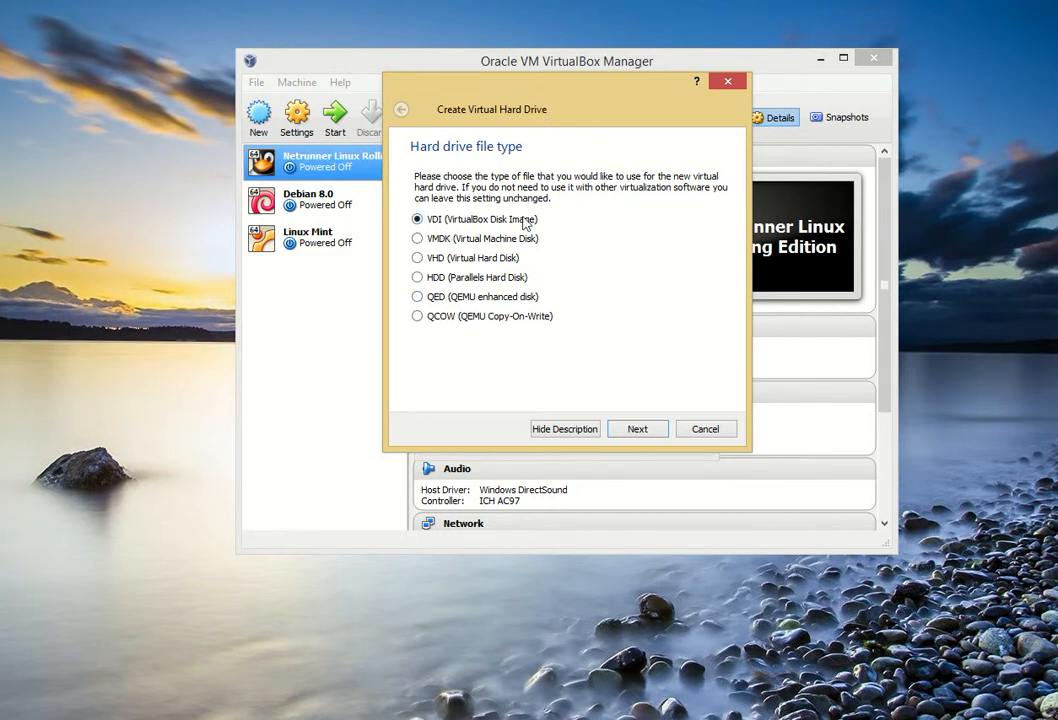
left_click(638, 429)
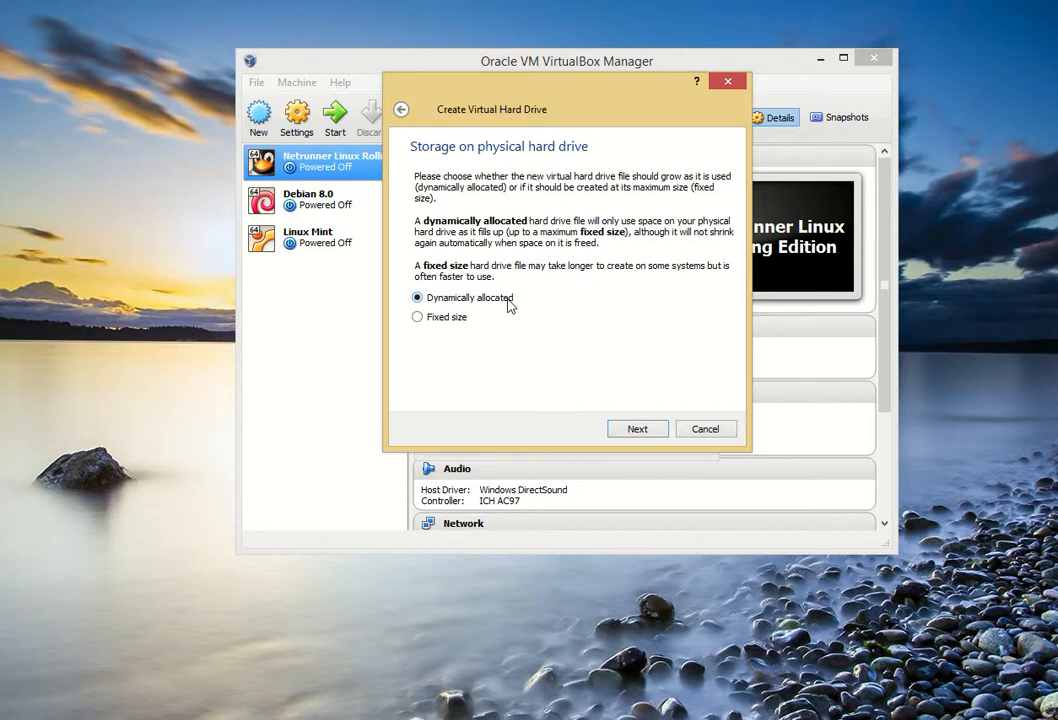
left_click(651, 432)
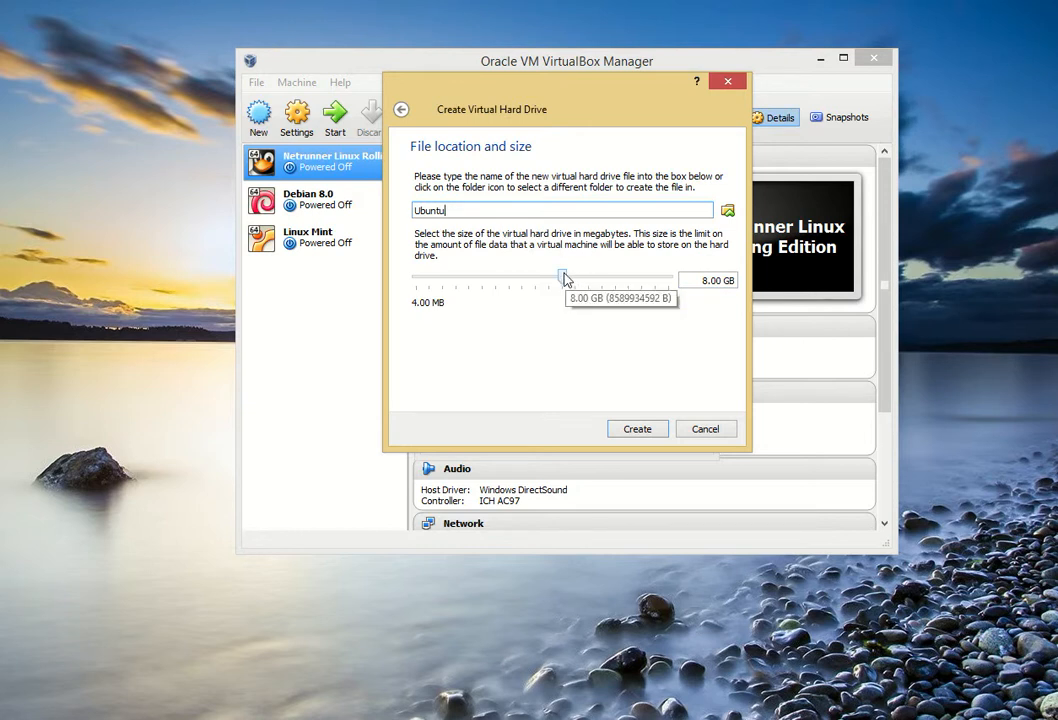
left_click_drag(567, 281, 577, 283)
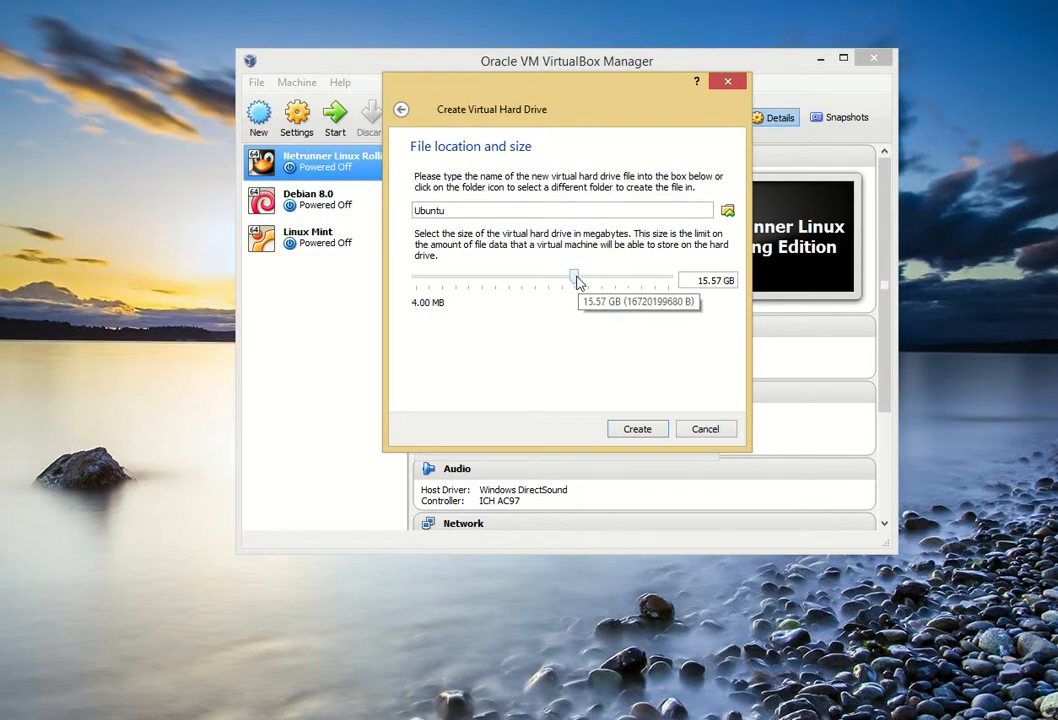
left_click_drag(712, 284, 728, 286)
type("00")
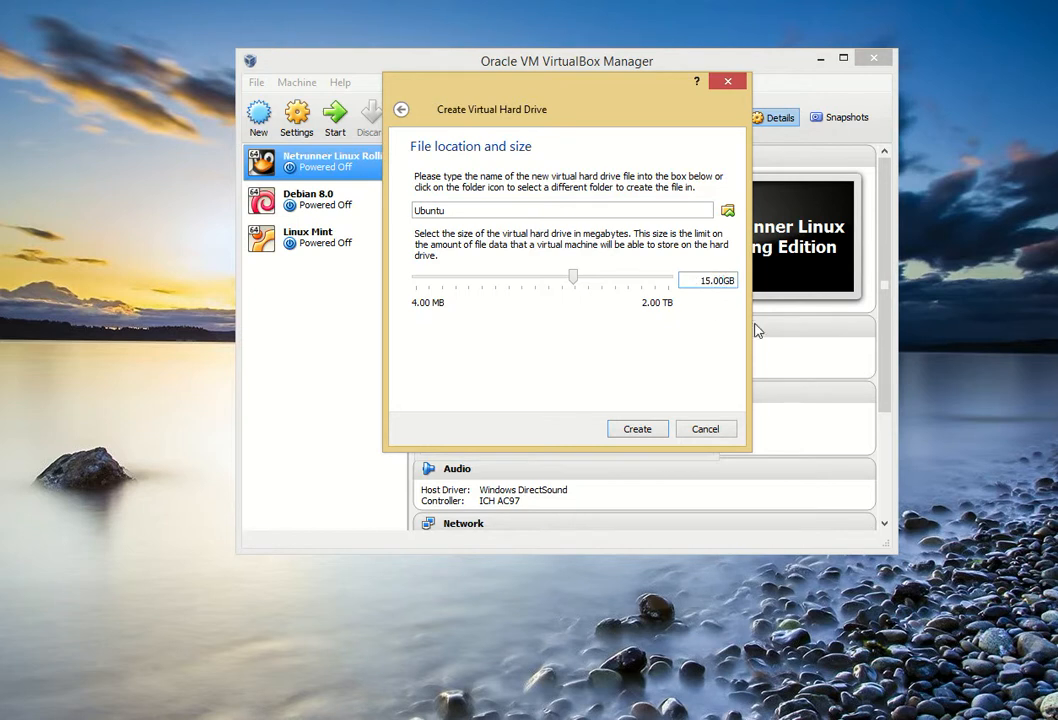
key("Return")
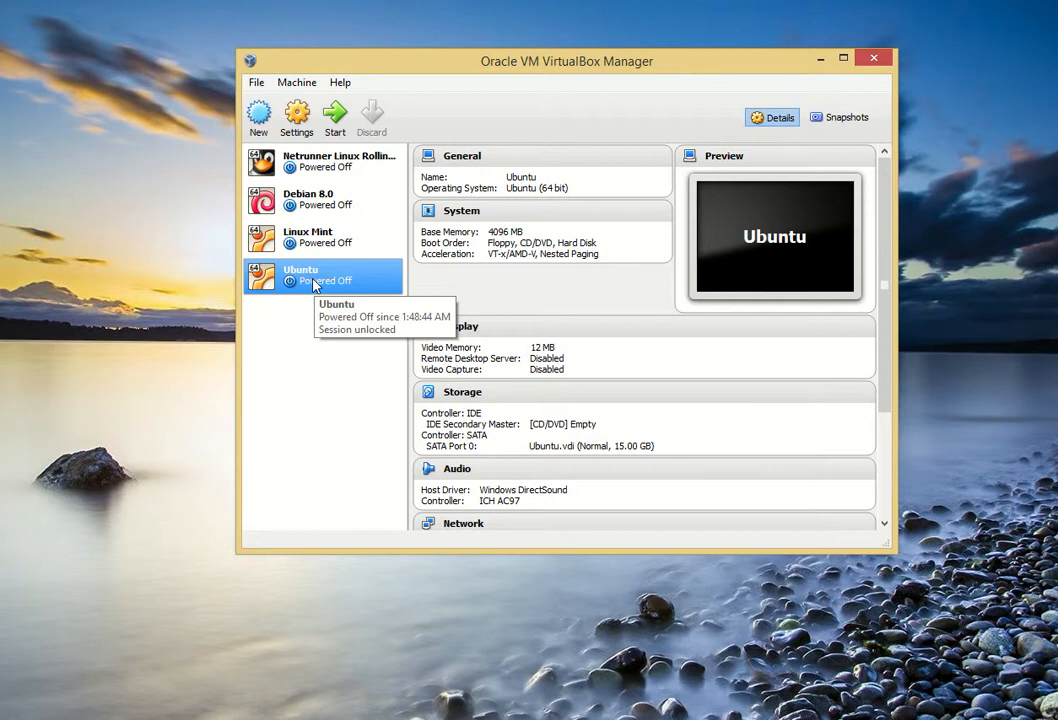
Attach the ubuntu-15.04-desktop-amd64.iso disk image to the Ubuntu machine's empty IDE optical drive
left_click(296, 116)
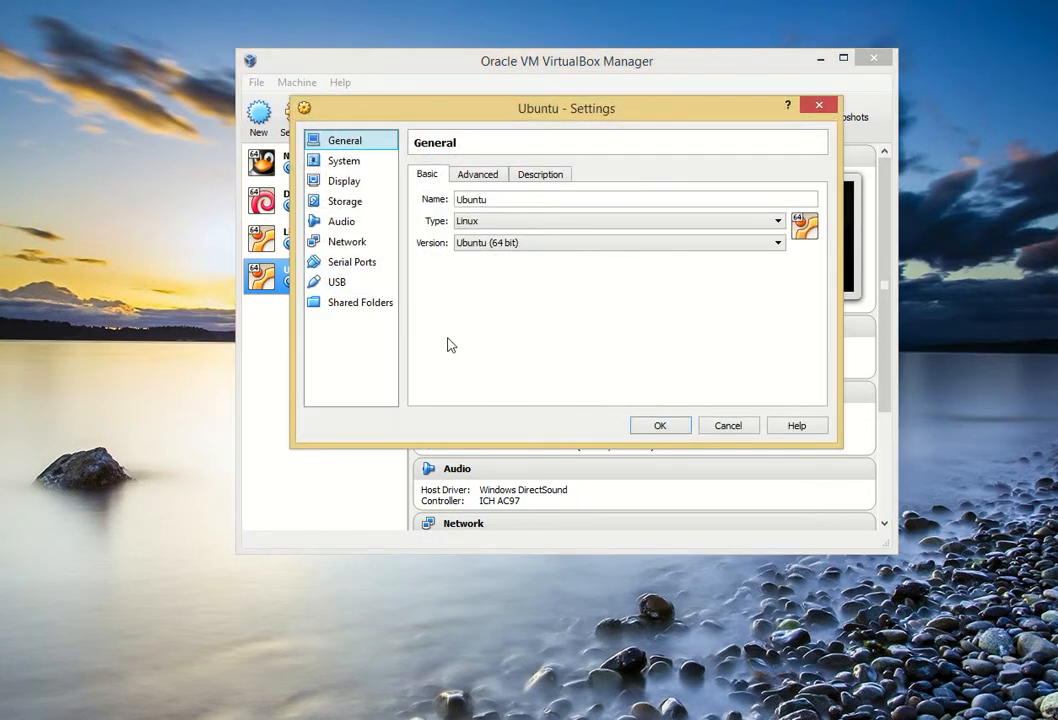
left_click(348, 203)
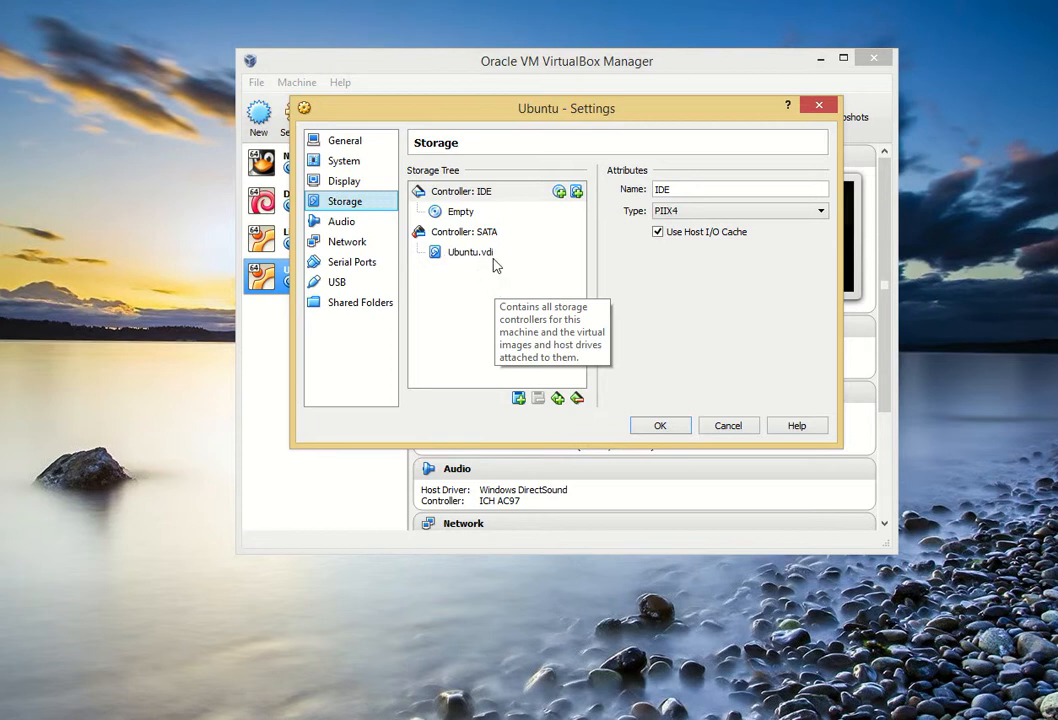
left_click(458, 220)
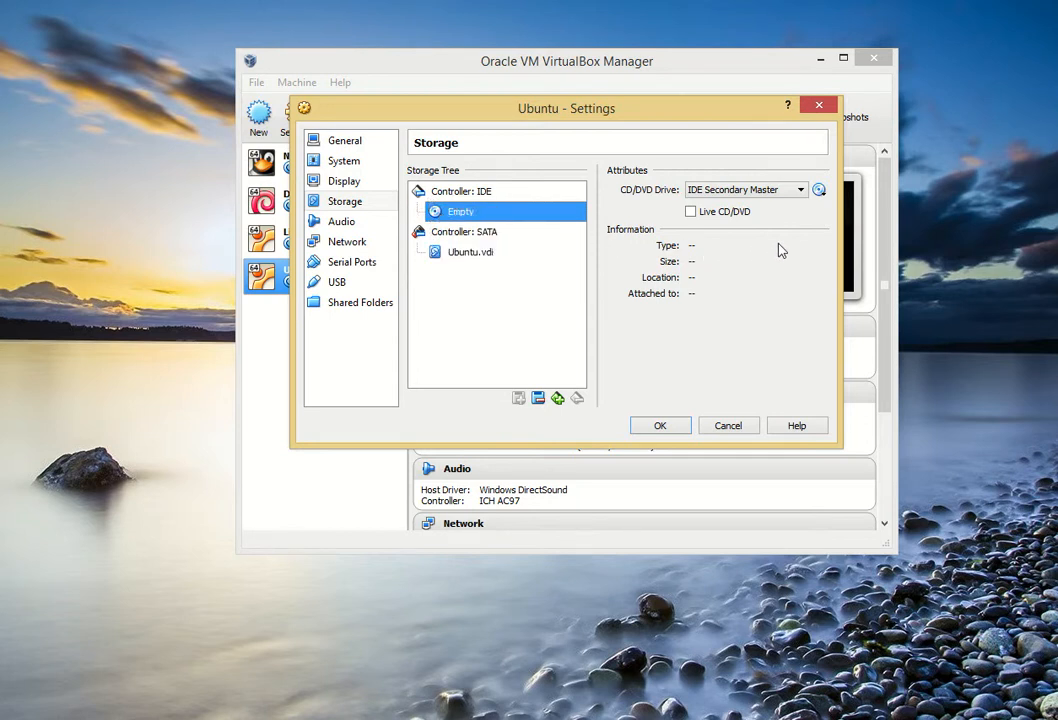
left_click(819, 191)
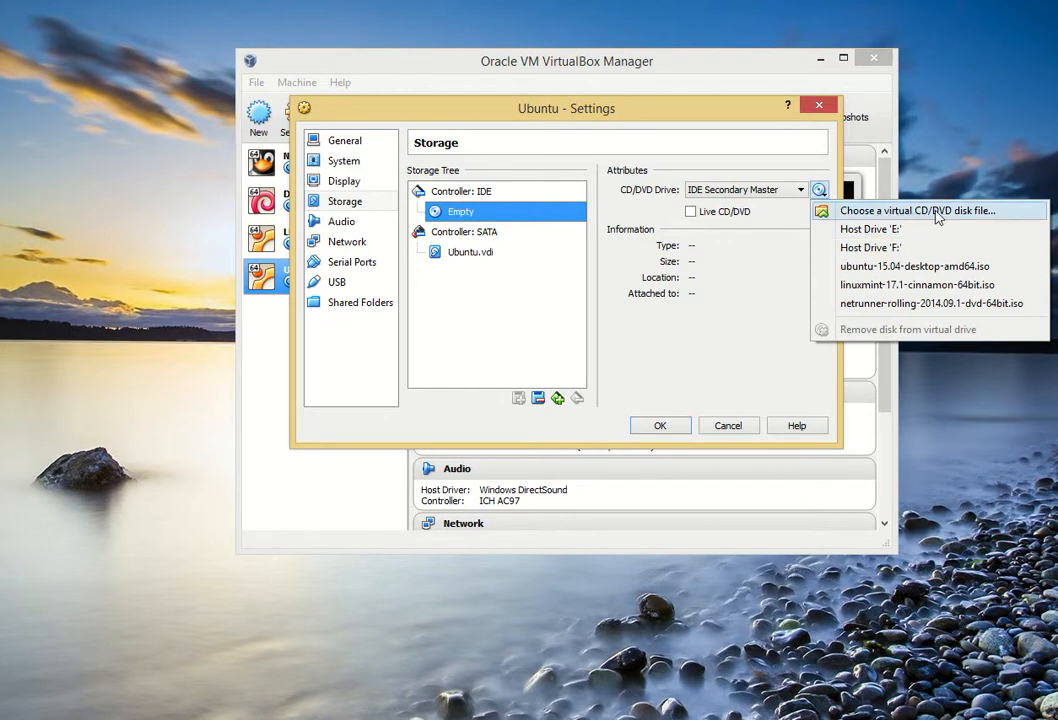
left_click(979, 212)
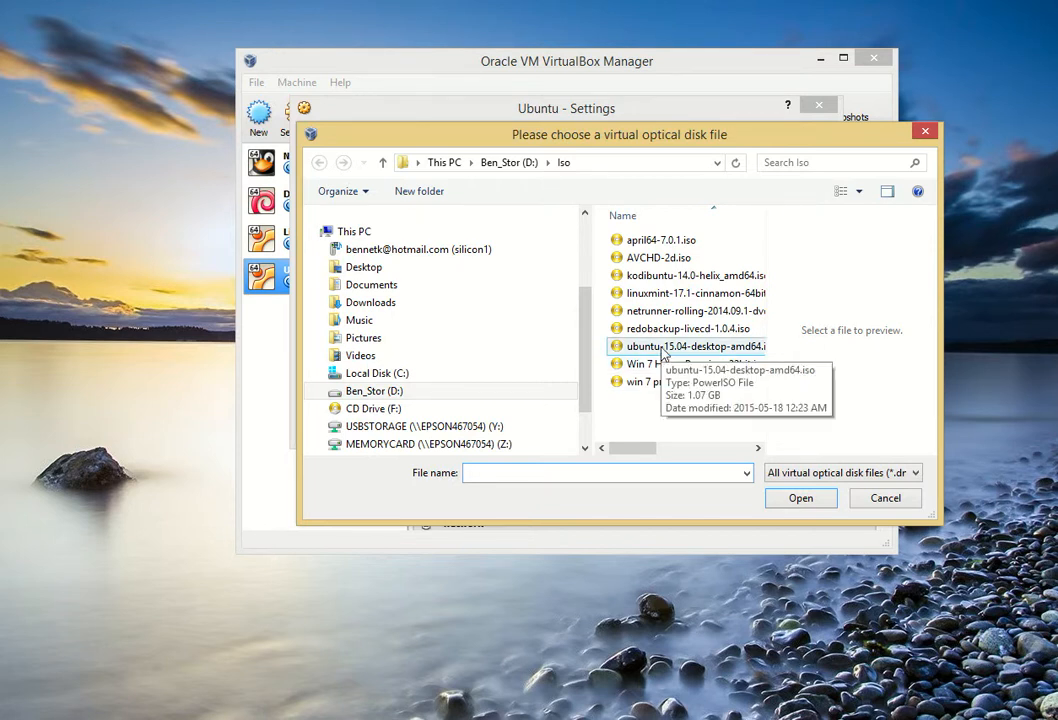
double_click(662, 347)
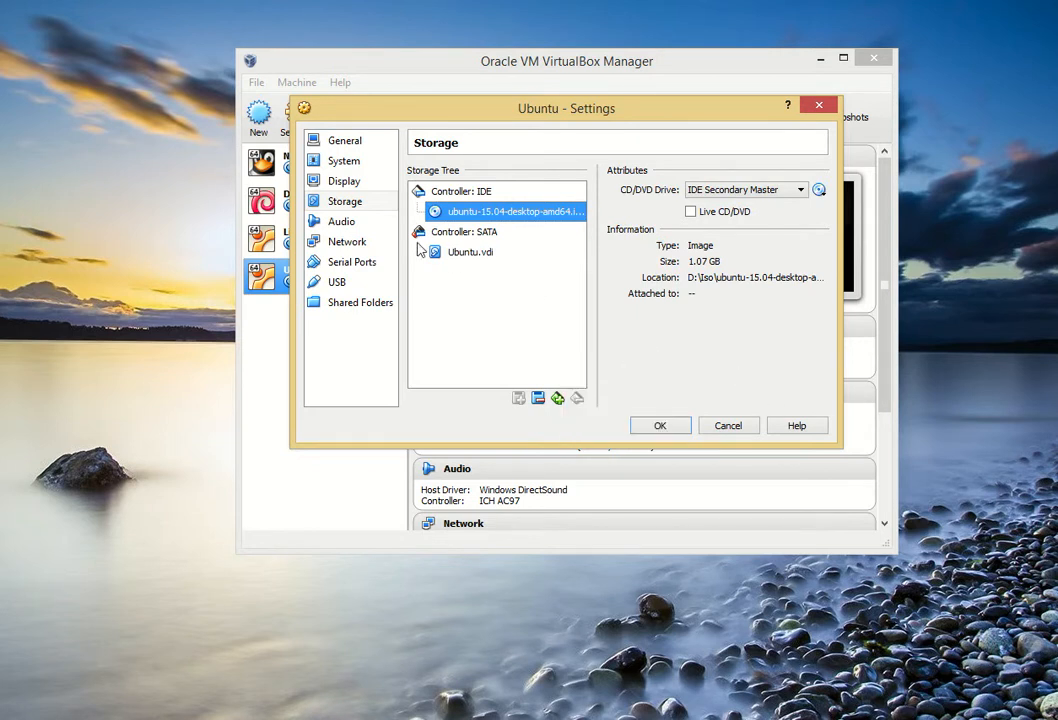
Look through the Ubuntu machine's general settings, including the advanced options and the description
left_click(350, 183)
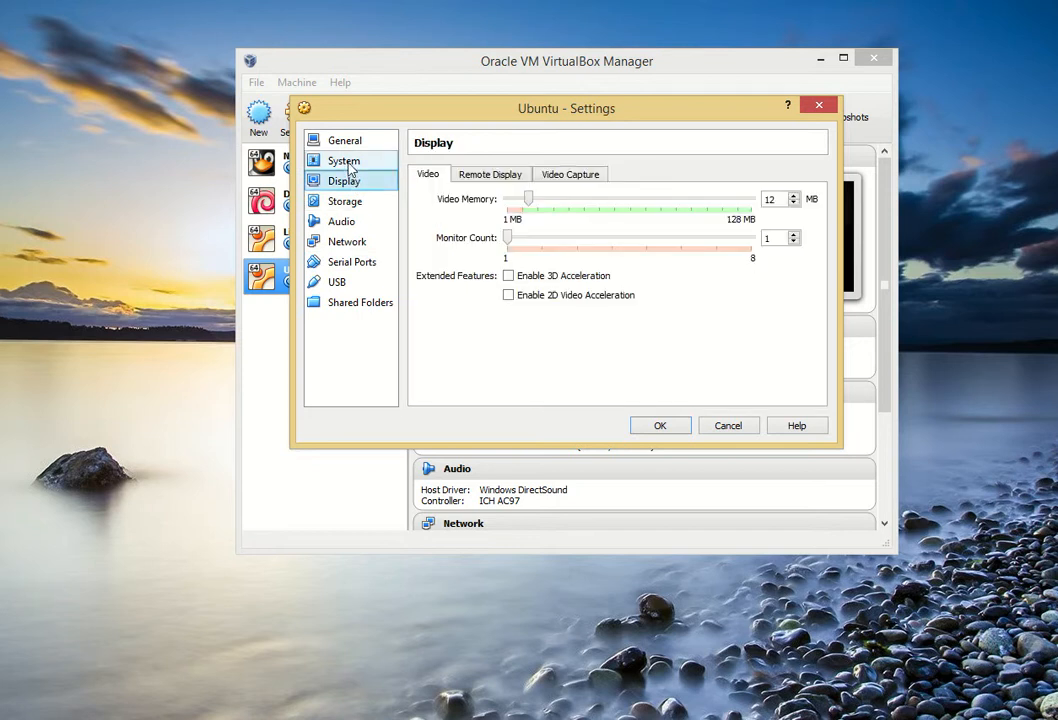
left_click(345, 160)
left_click(348, 143)
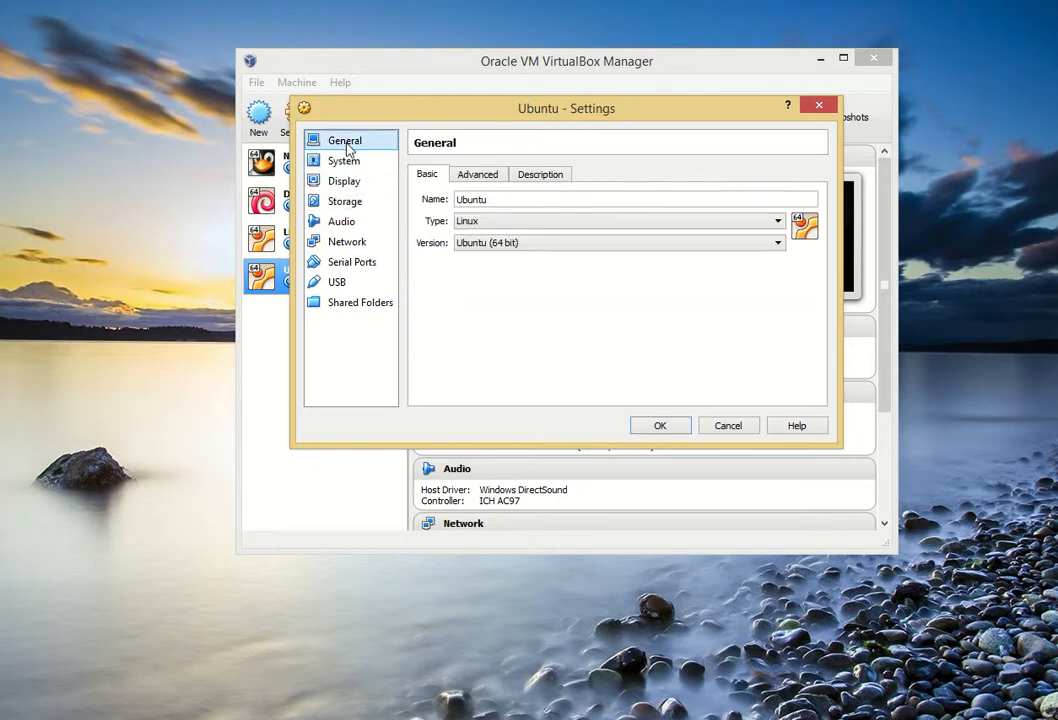
left_click(486, 175)
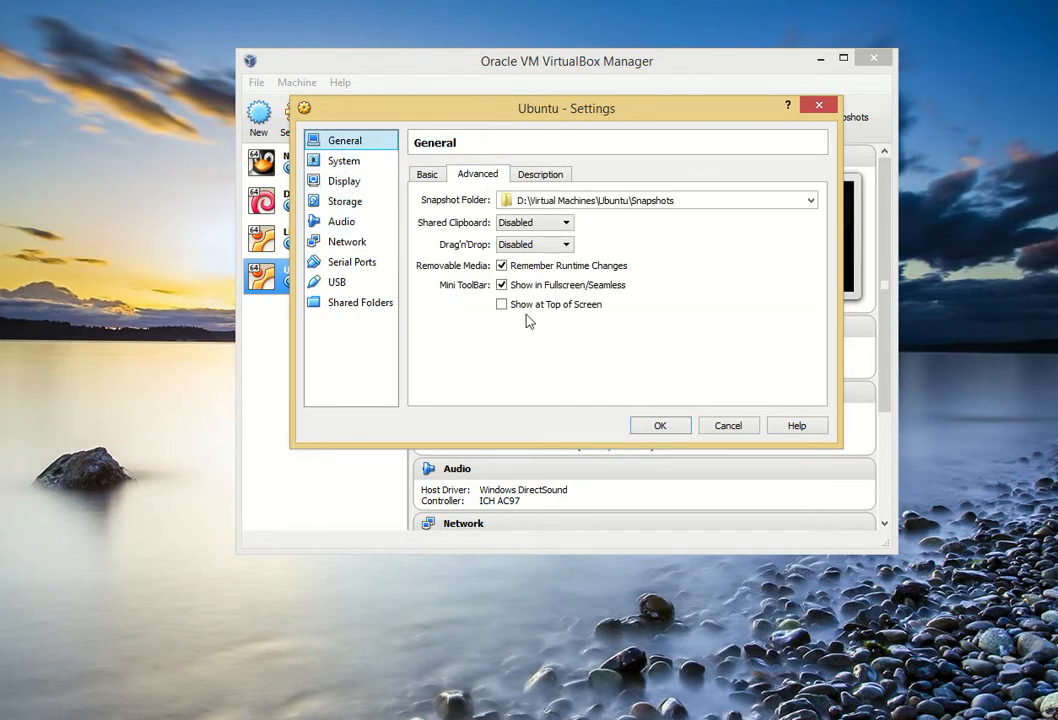
left_click(533, 176)
left_click(427, 175)
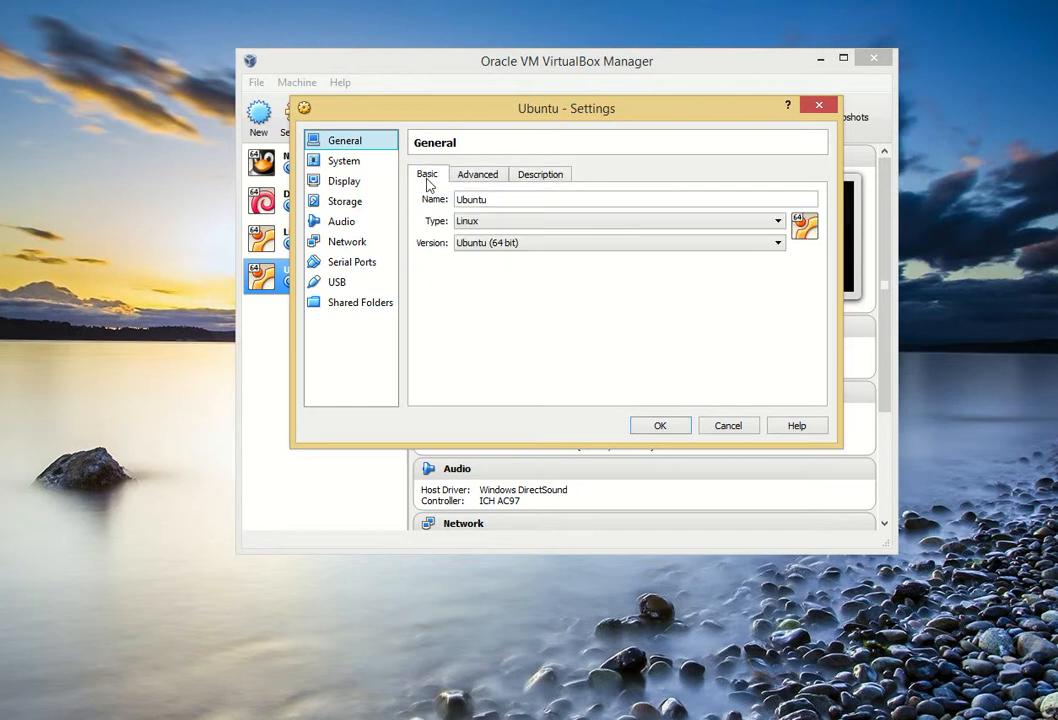
Exclude the floppy from the Ubuntu machine's boot order and assign 2 processors to it
left_click(344, 166)
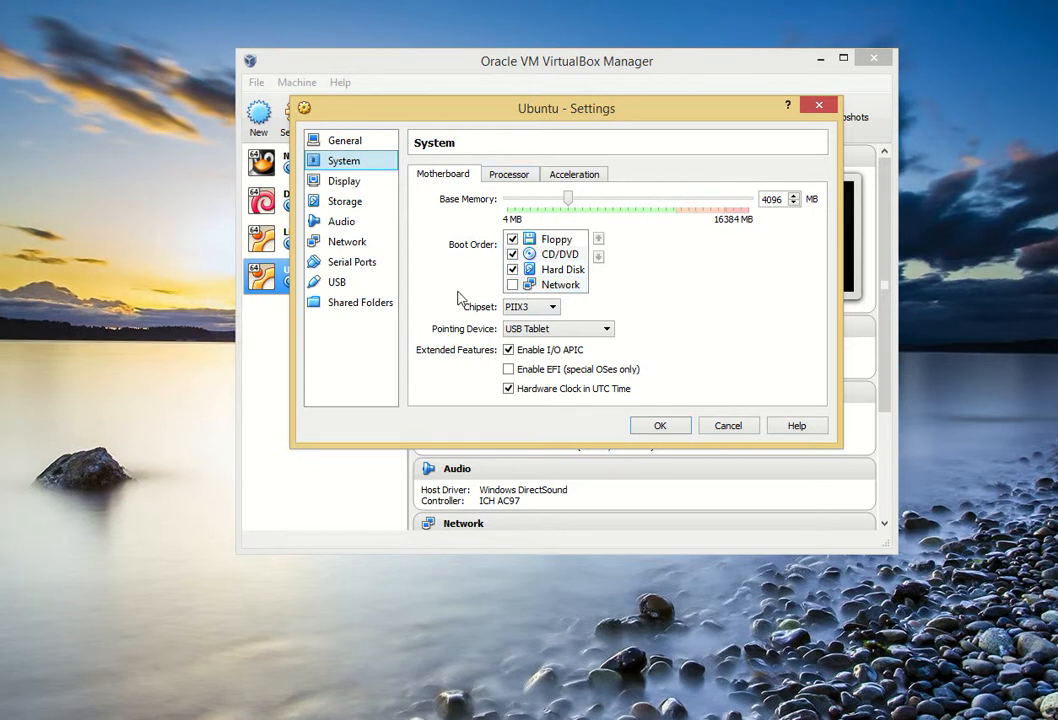
left_click(512, 240)
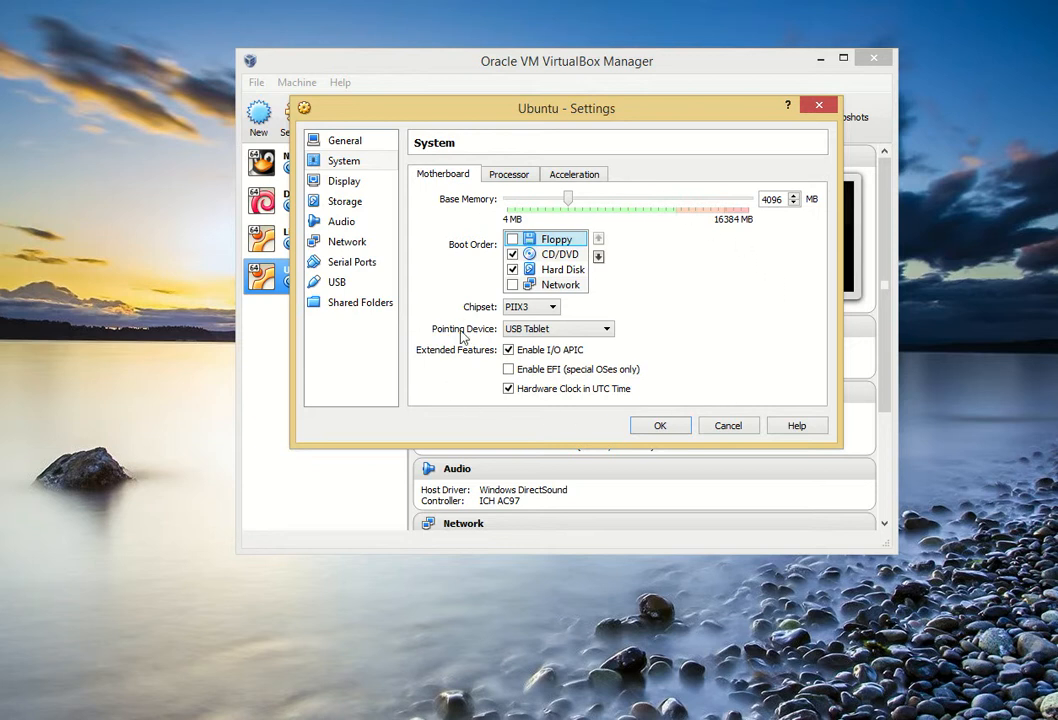
left_click(509, 176)
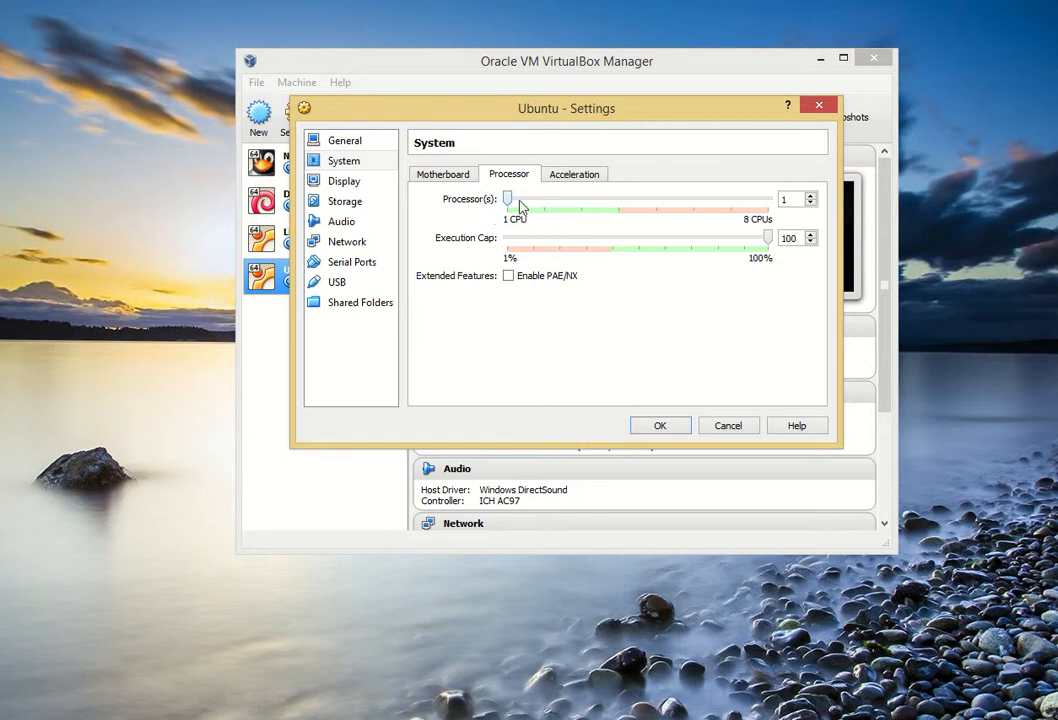
left_click_drag(509, 201, 543, 210)
left_click(443, 174)
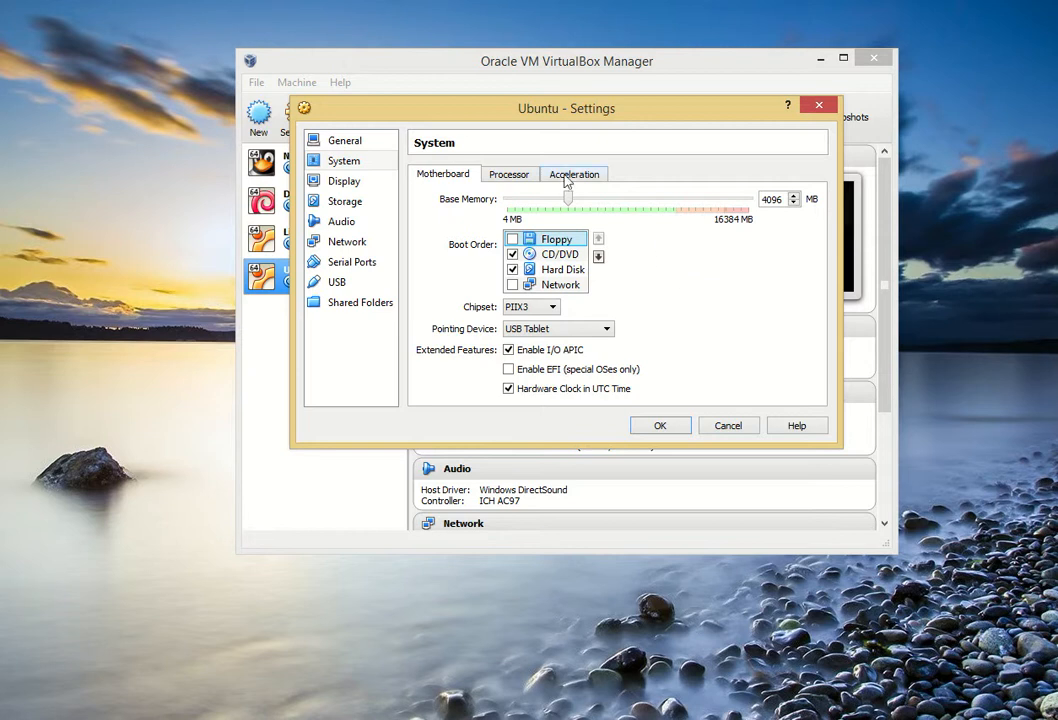
left_click(504, 175)
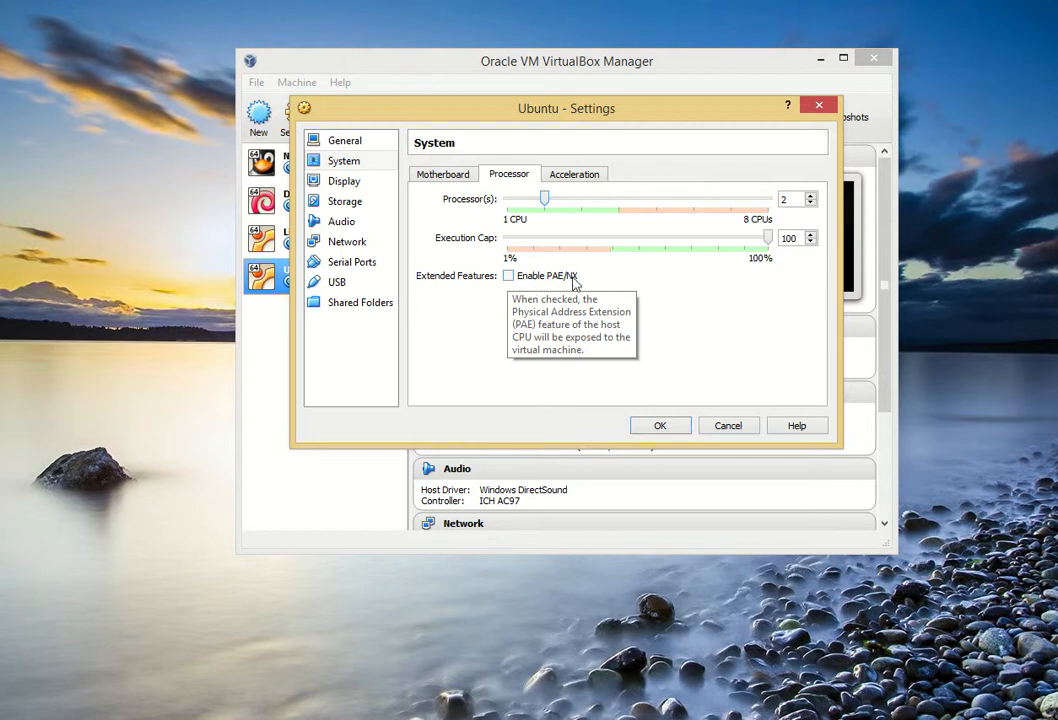
left_click(598, 179)
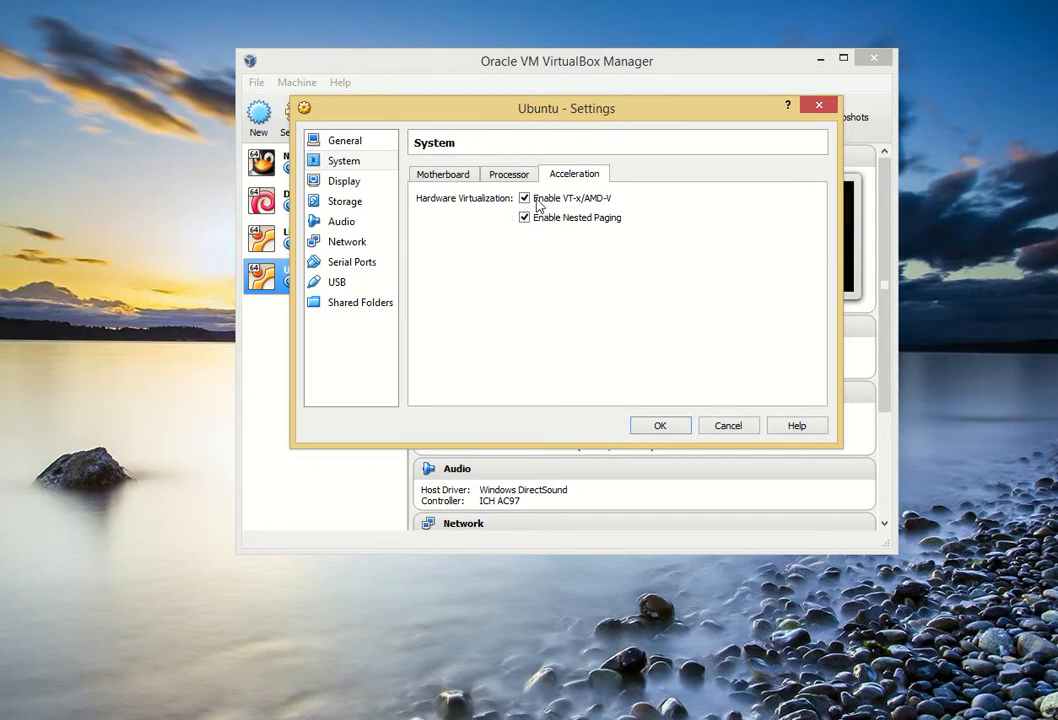
left_click(440, 174)
Set the video memory to 128 MB and enable 3D acceleration, leaving 2D video acceleration off
left_click(345, 184)
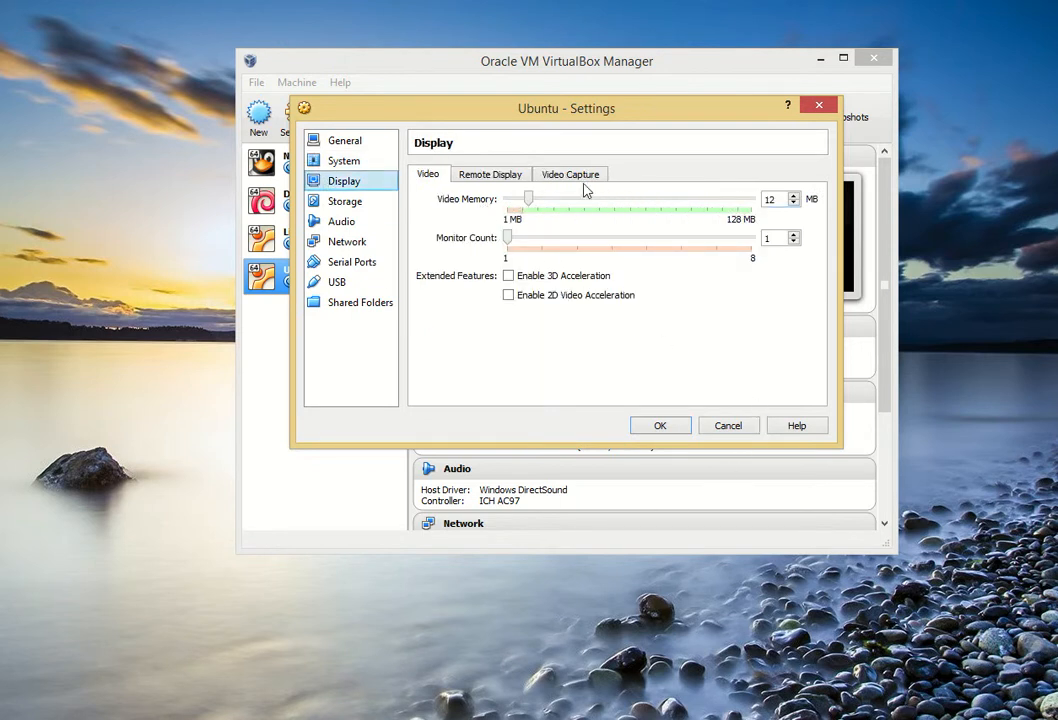
left_click_drag(529, 199, 770, 222)
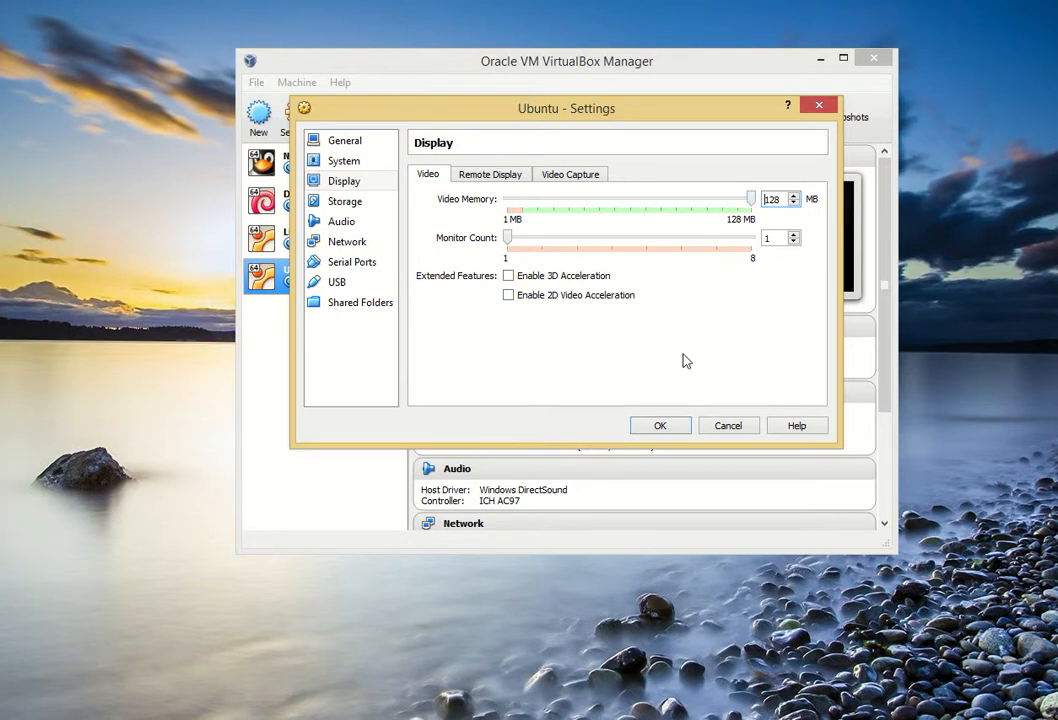
left_click(508, 276)
left_click(509, 296)
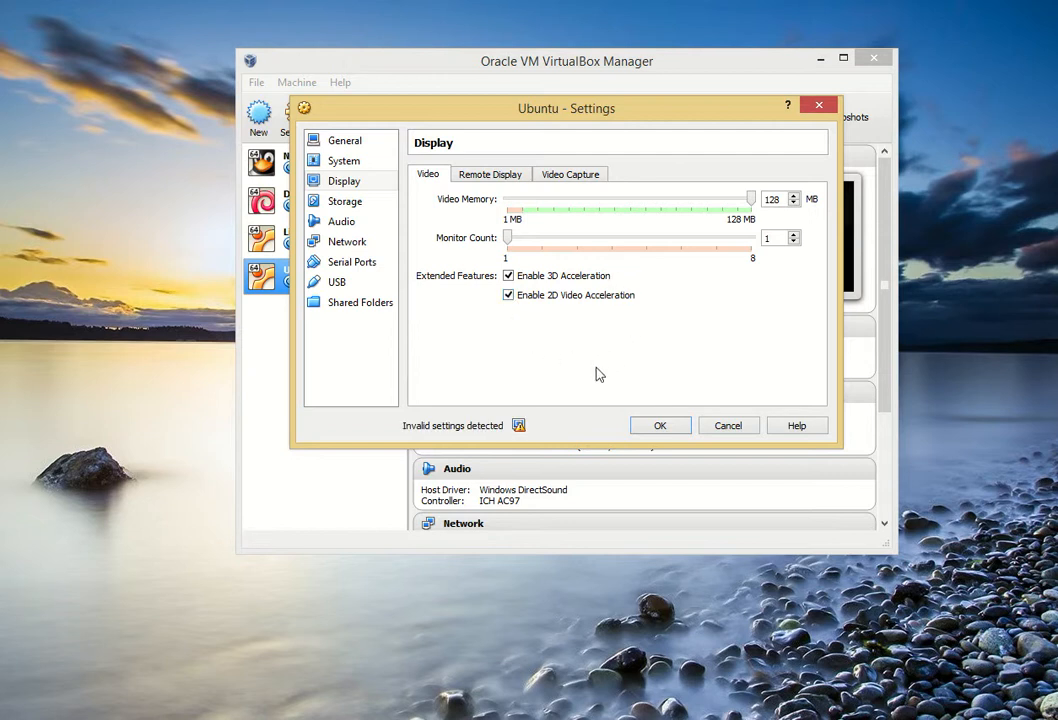
mouse_move(524, 433)
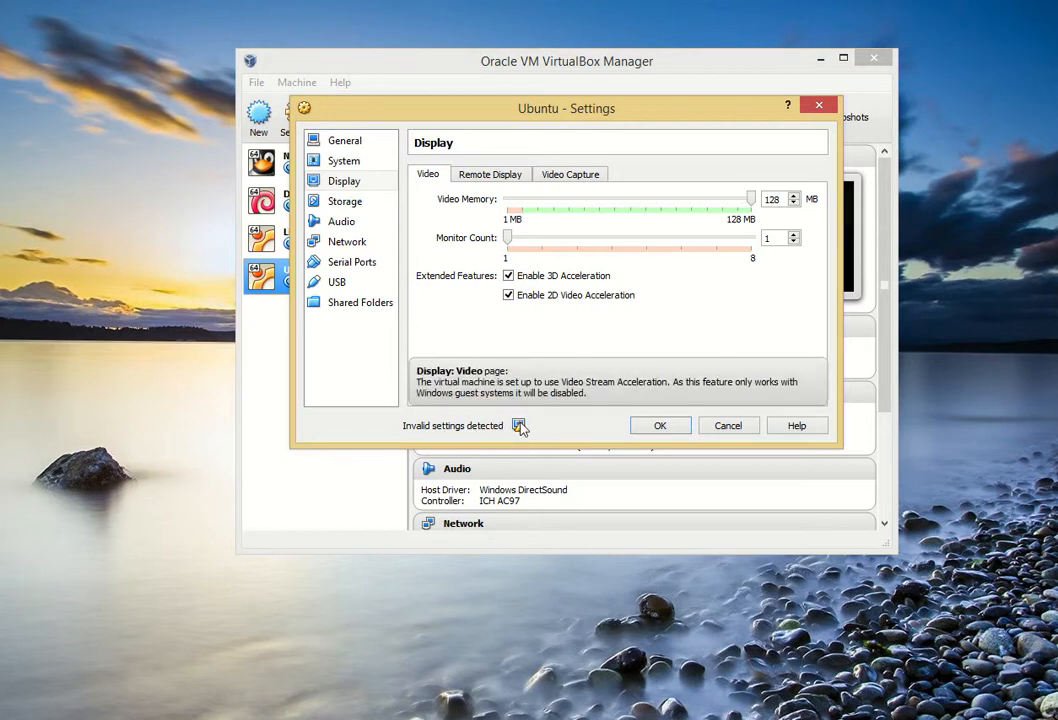
left_click(509, 295)
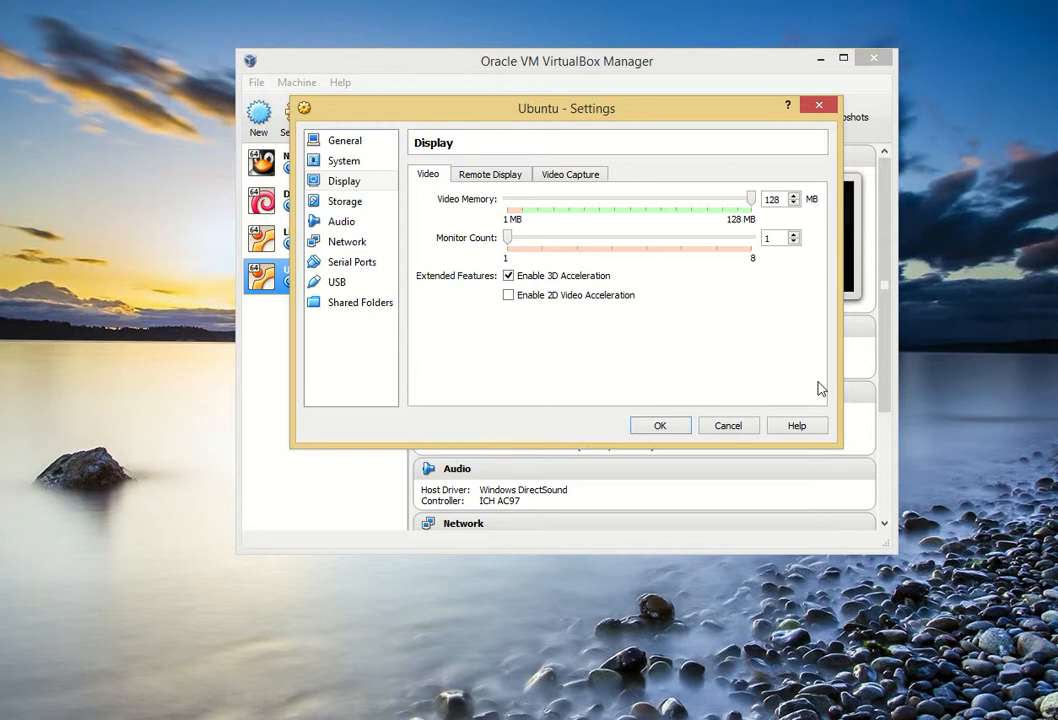
Review the machine's remote display and video capture options, as well as its storage and audio settings
left_click(510, 175)
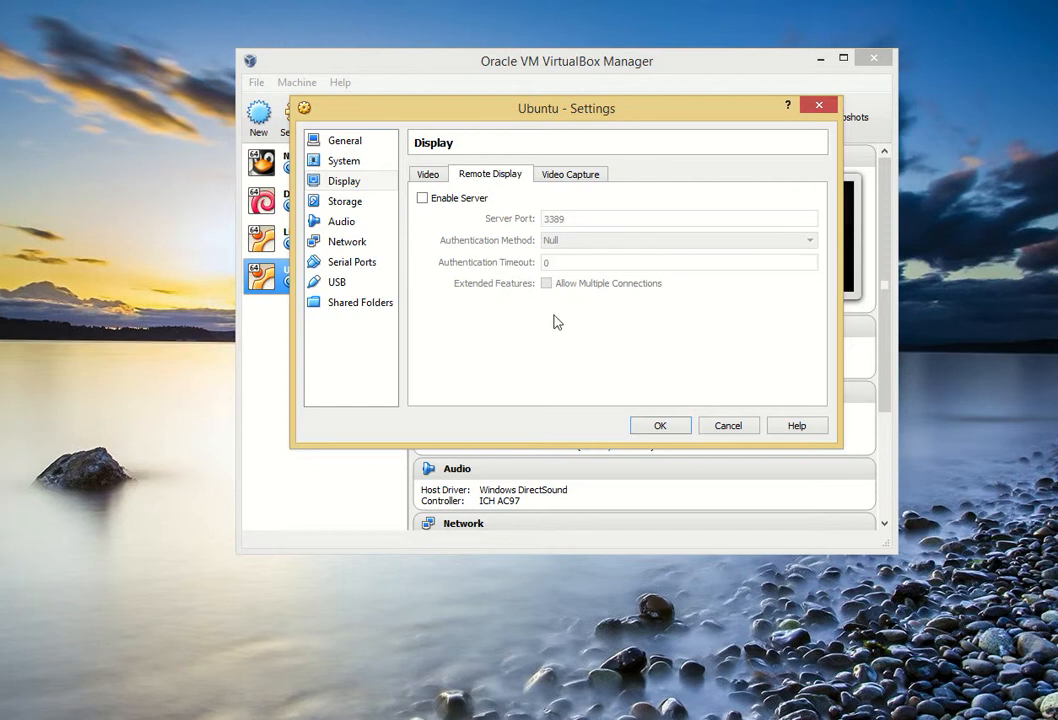
left_click(558, 176)
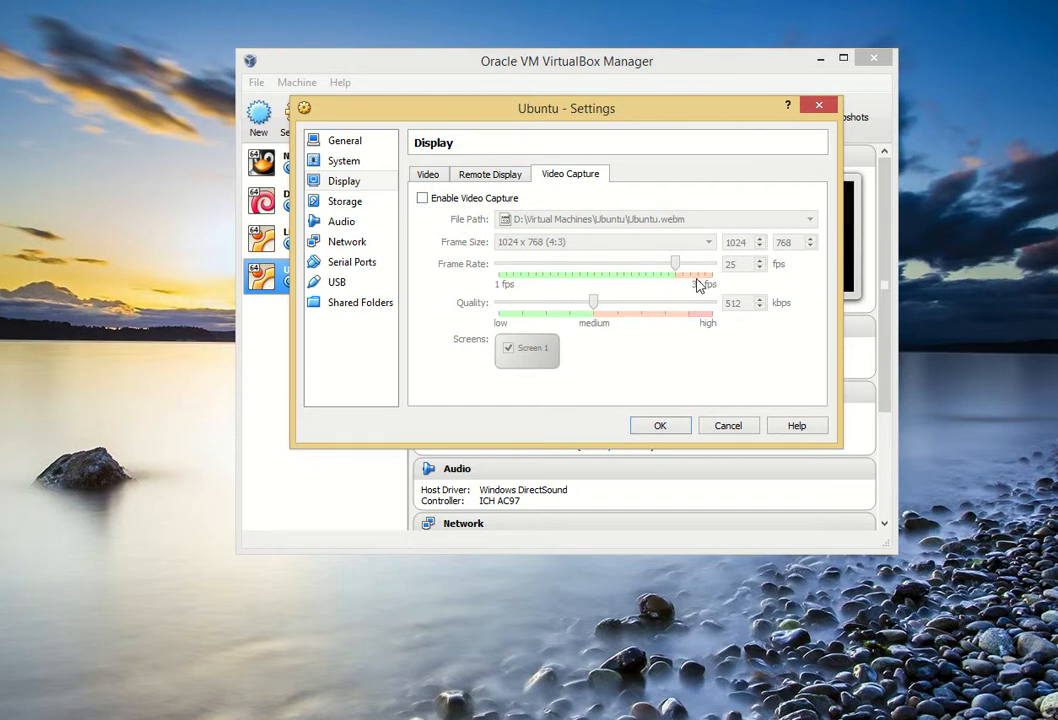
left_click(377, 219)
left_click(364, 203)
left_click(362, 222)
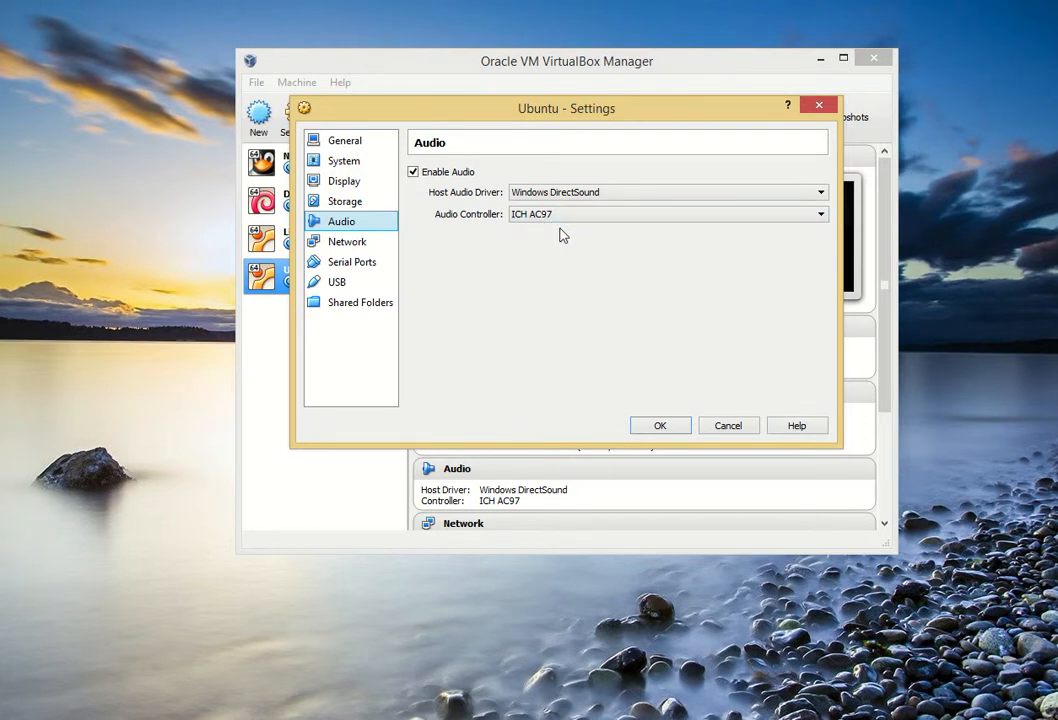
Review the choices for the host audio driver and audio controller, keeping ICH AC97 as the controller
left_click(668, 198)
left_click(668, 198)
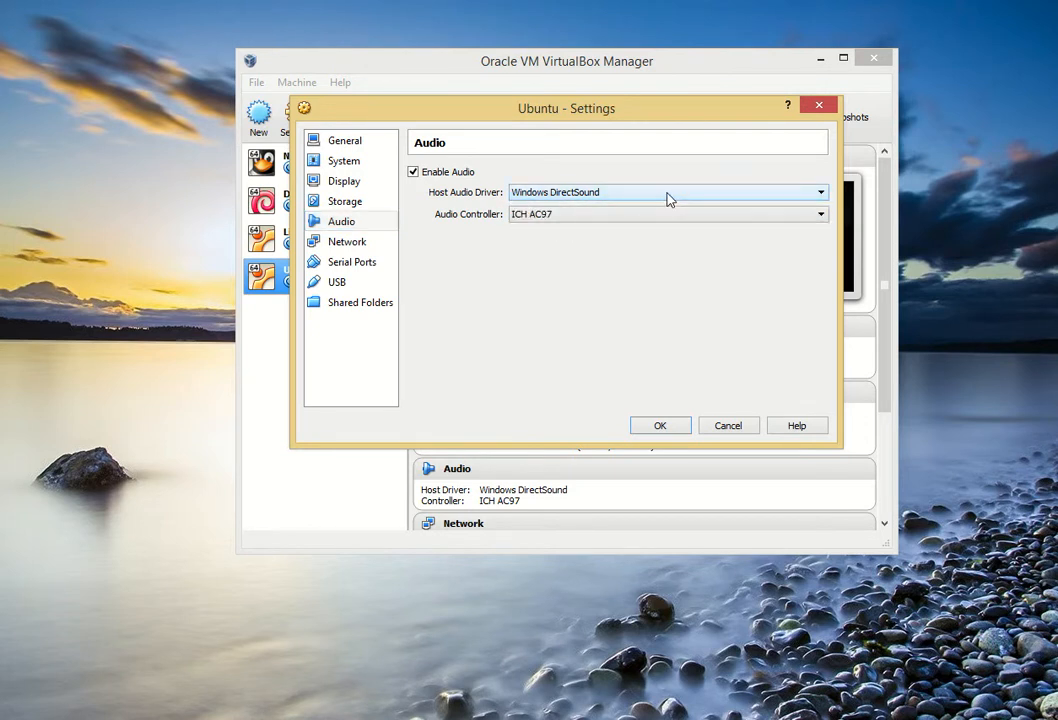
left_click(645, 216)
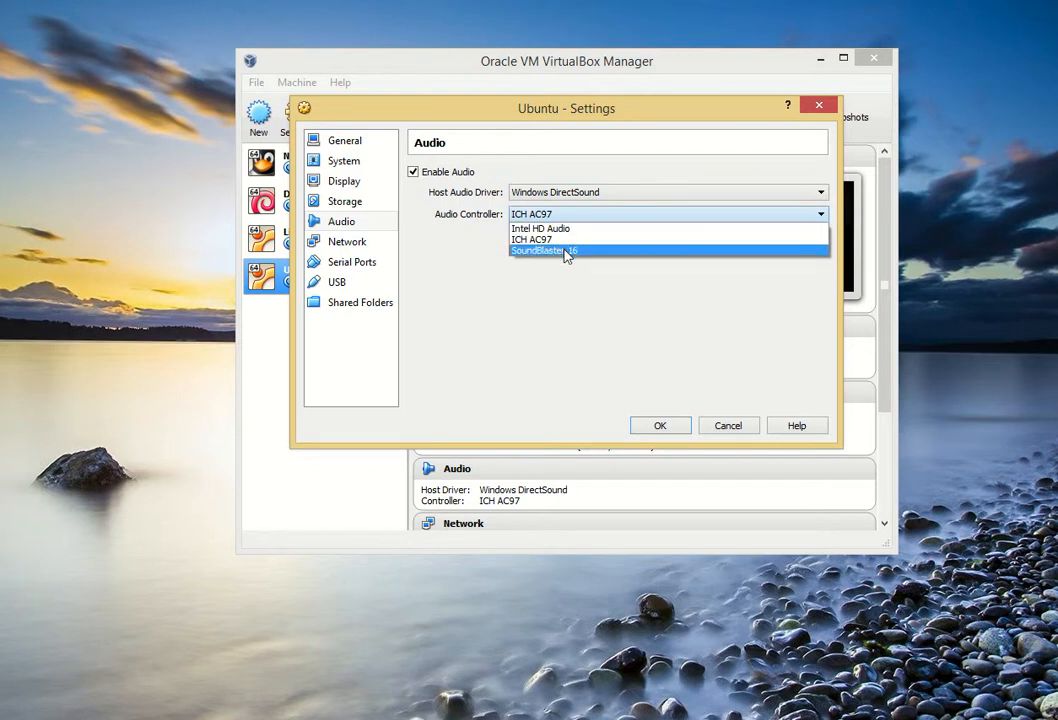
left_click(557, 239)
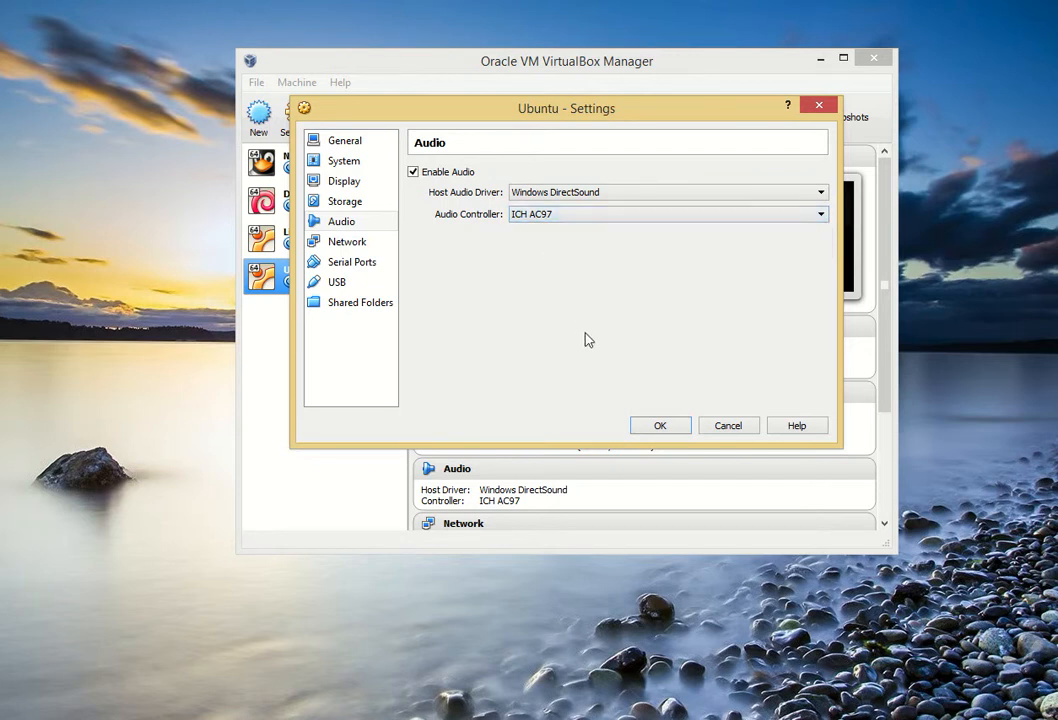
Examine the machine's four network adapters, including the advanced options and adapter types of Adapter 1
left_click(335, 242)
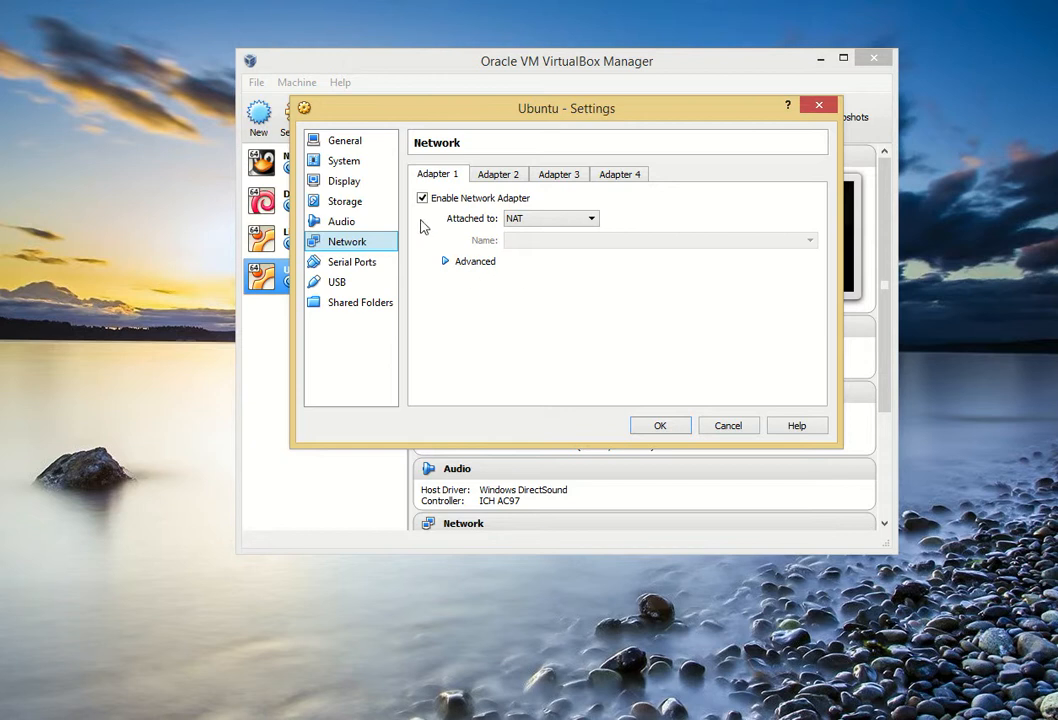
left_click(506, 175)
left_click(551, 176)
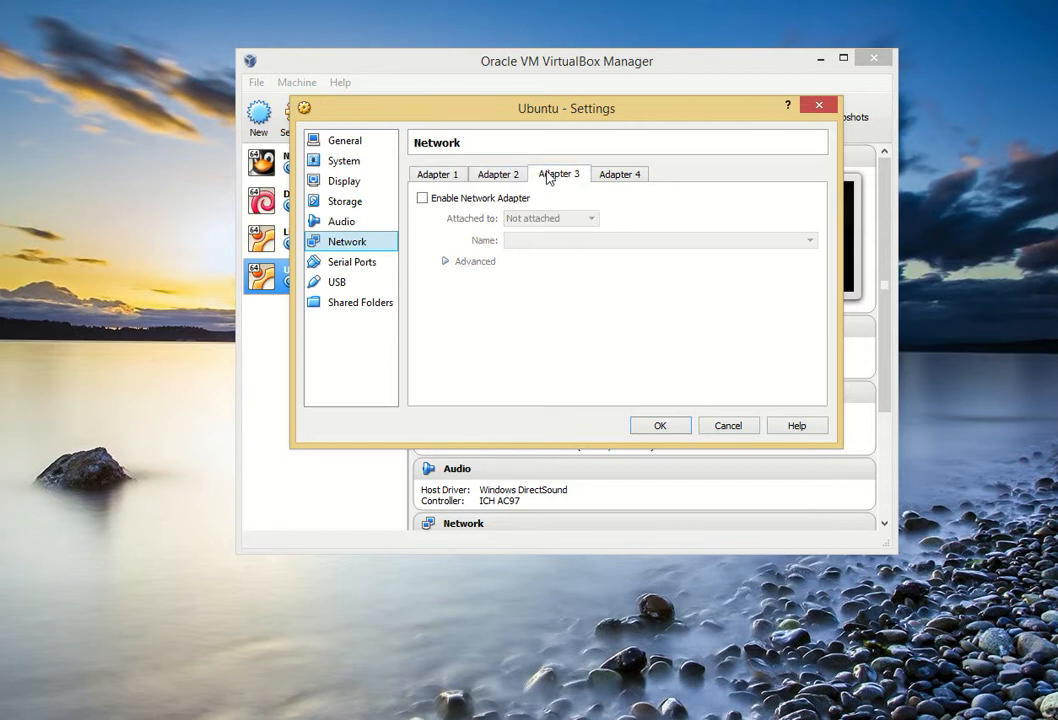
left_click(612, 176)
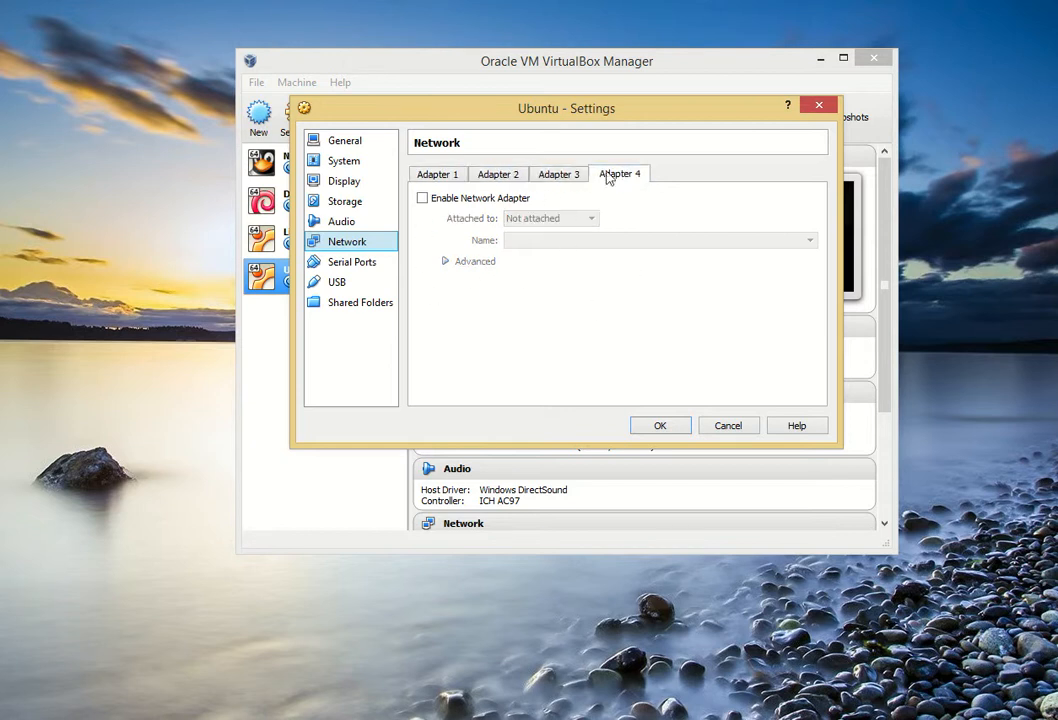
left_click(435, 174)
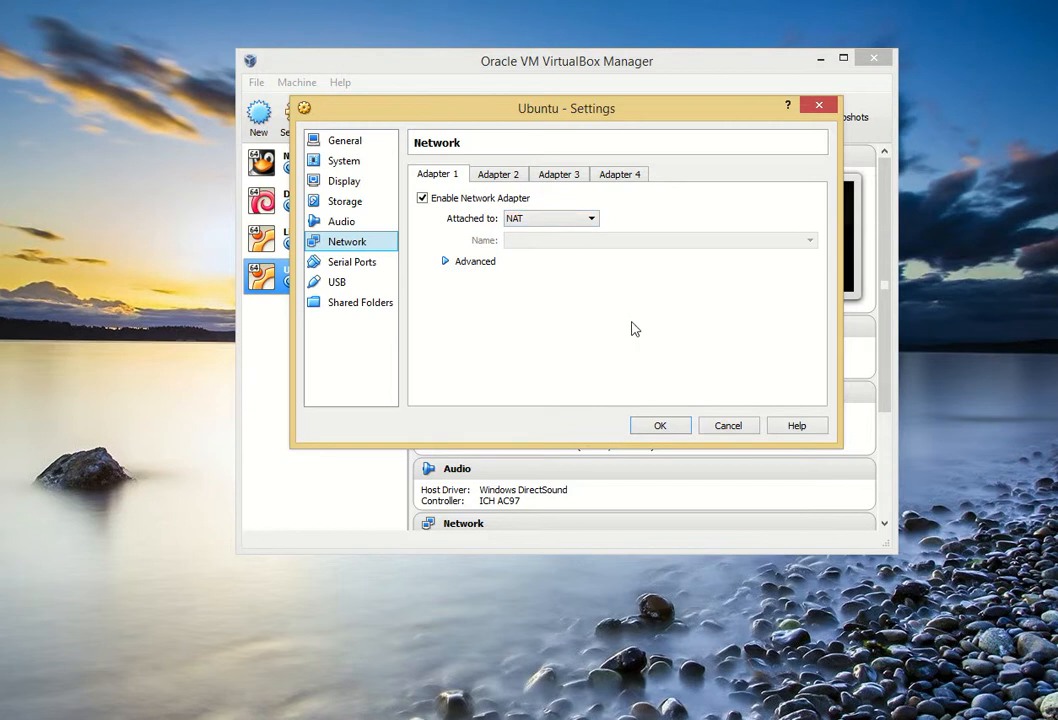
left_click(472, 261)
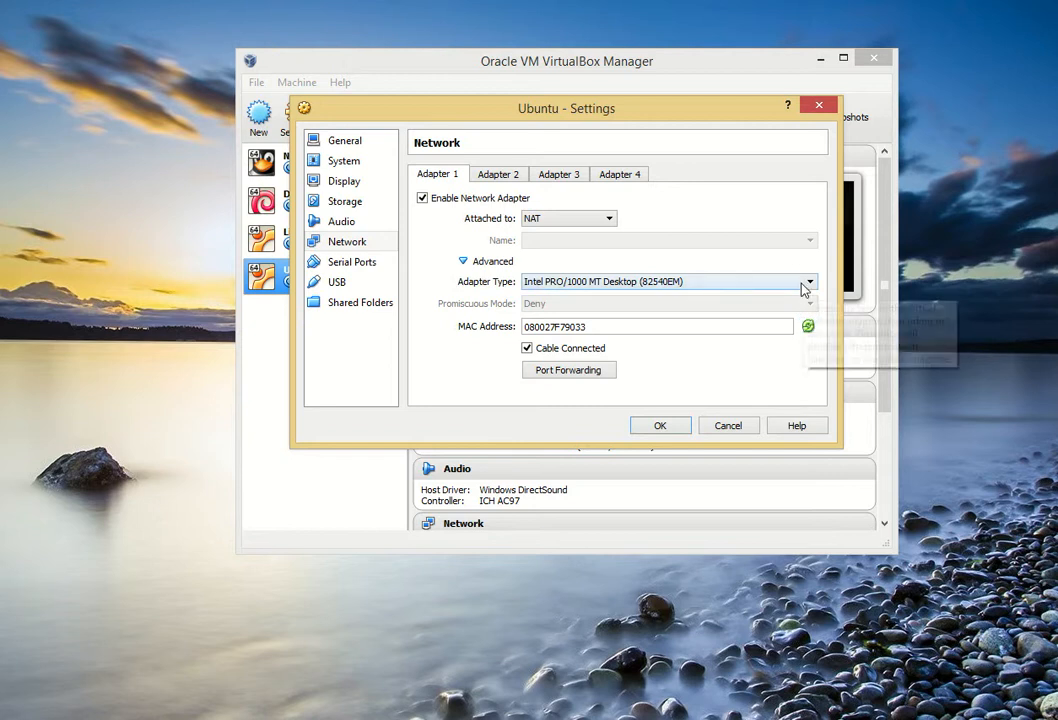
left_click(746, 285)
left_click(746, 285)
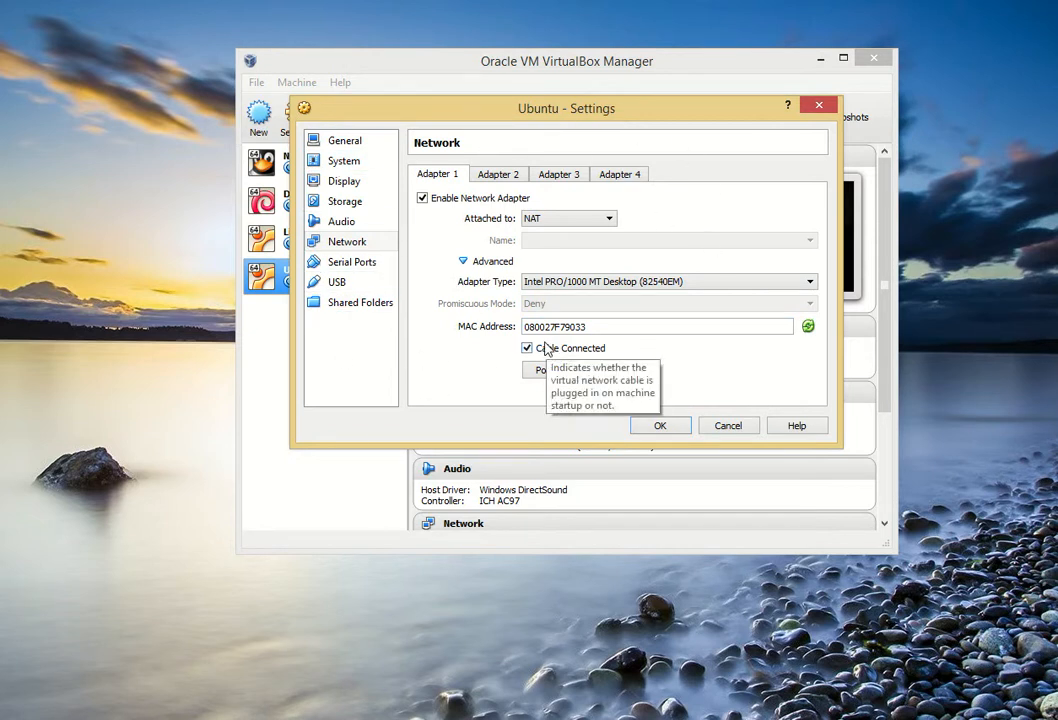
Check the serial port settings and the attachable USB devices, and add two empty USB device filters to the machine
left_click(351, 266)
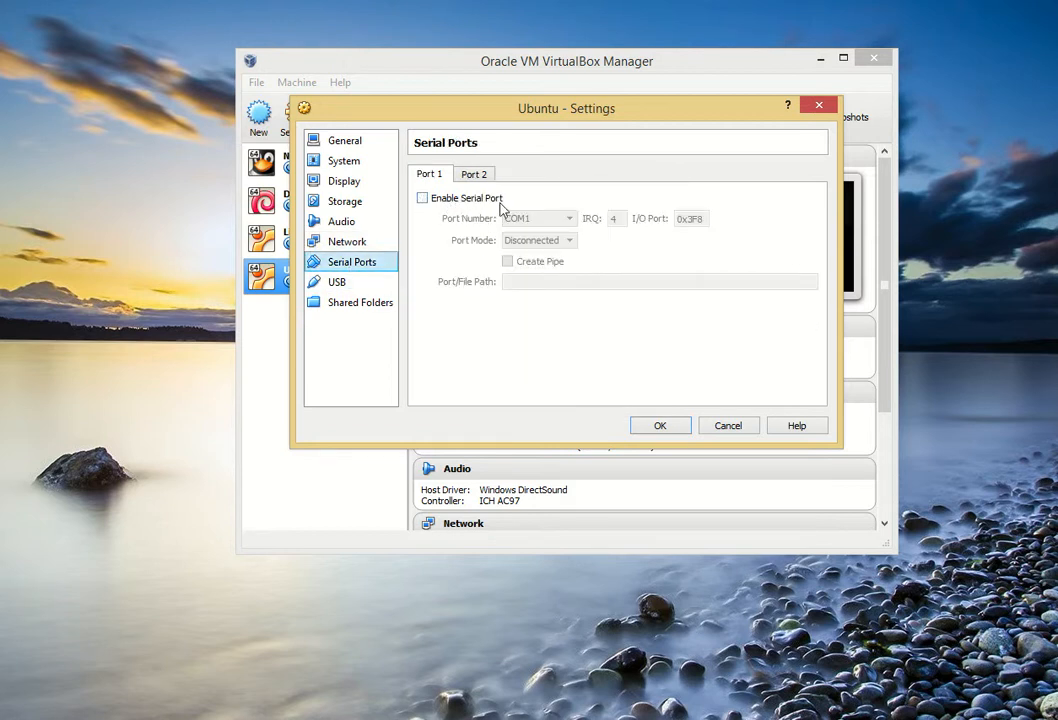
left_click(342, 284)
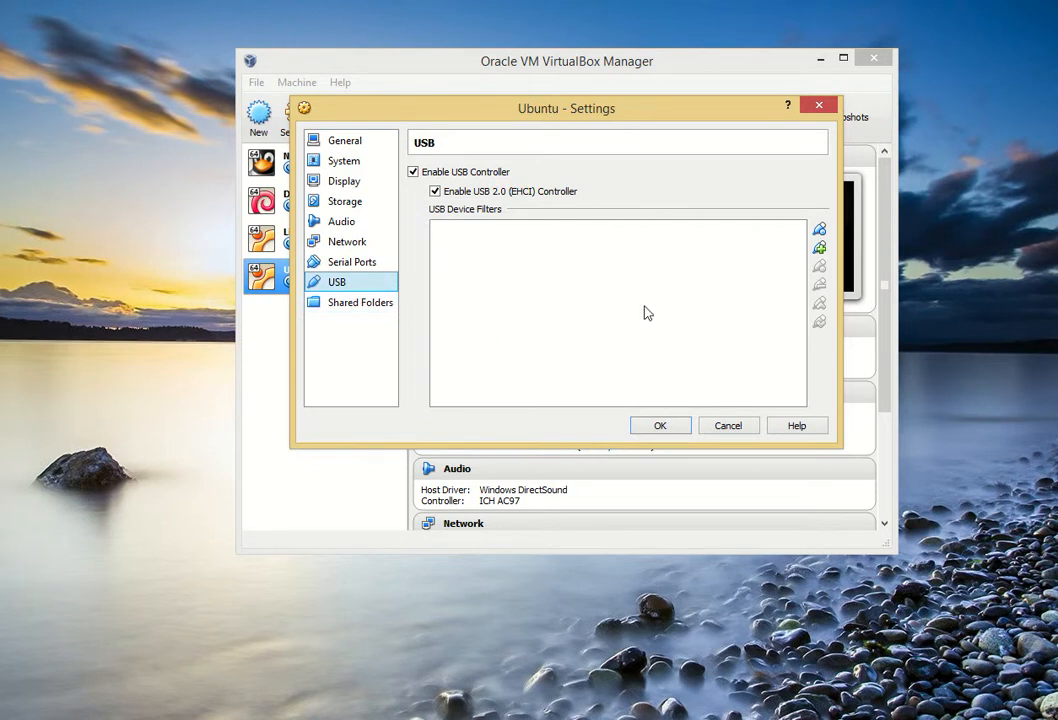
left_click(818, 250)
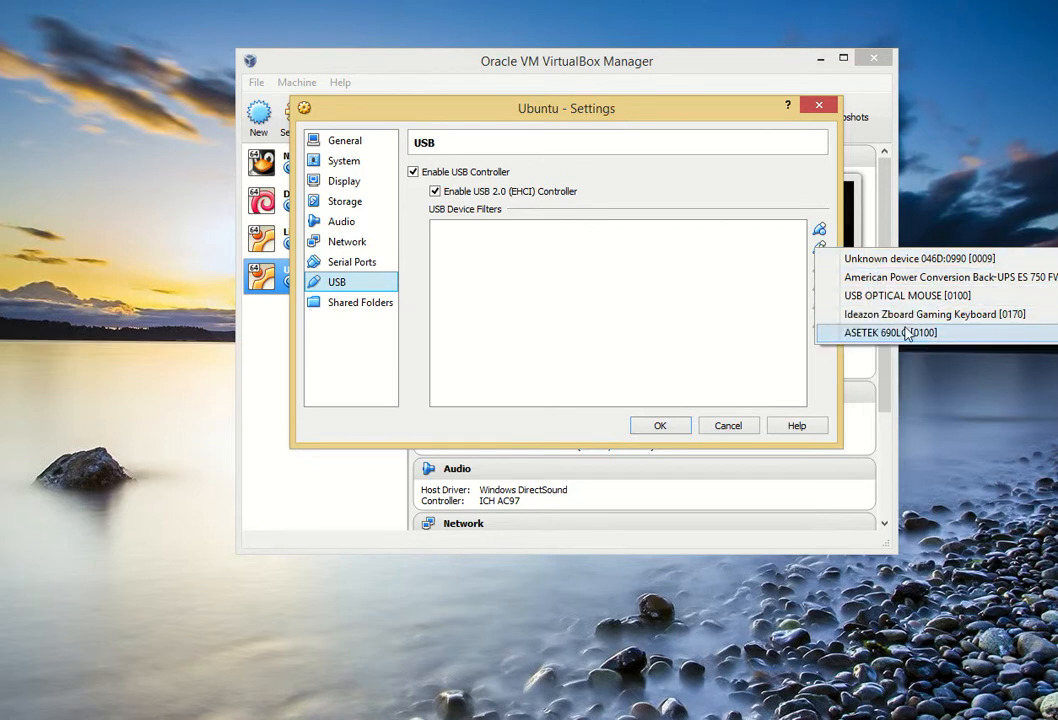
left_click(576, 296)
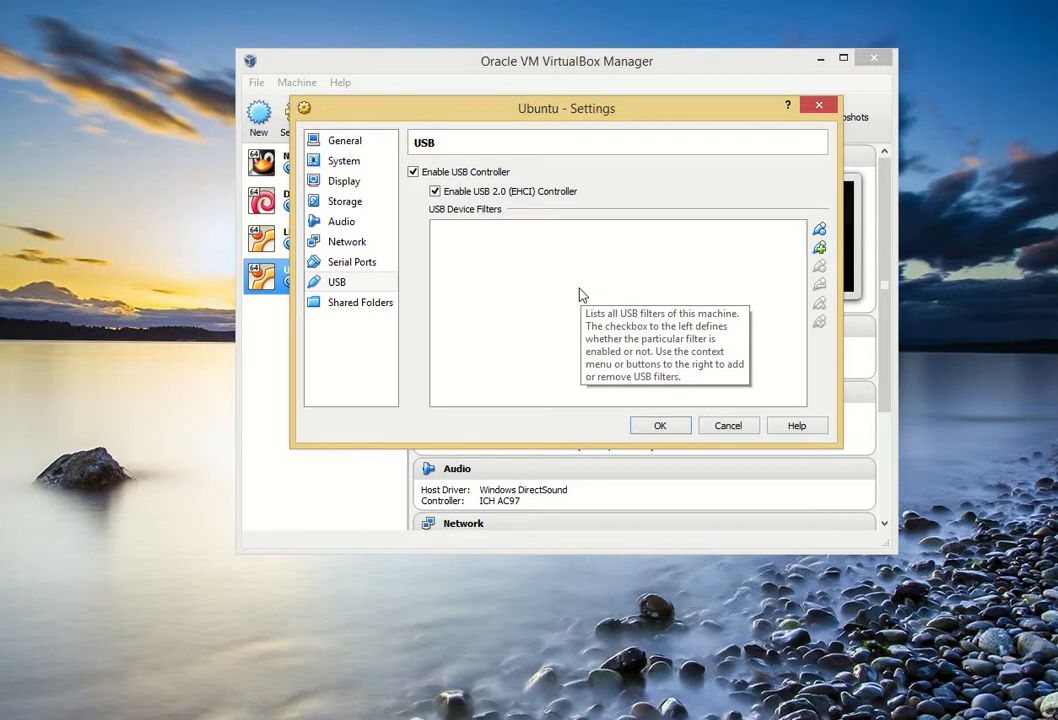
left_click(820, 232)
key("Insert")
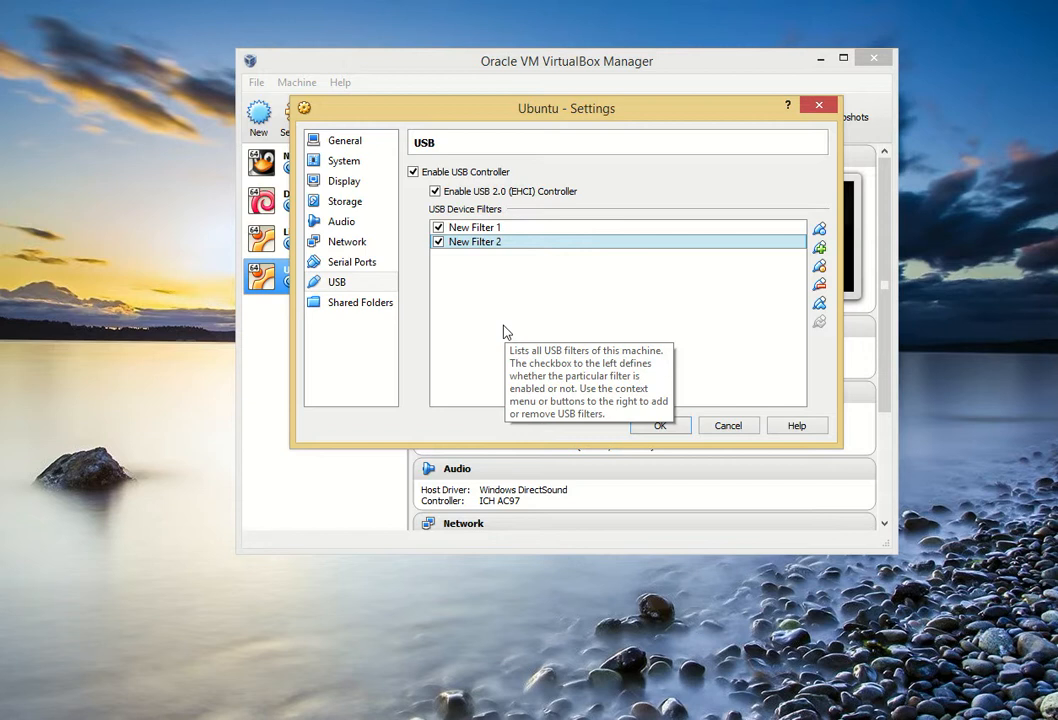
Check the shared folders and the basic general settings, and save the Ubuntu machine's configuration
left_click(350, 304)
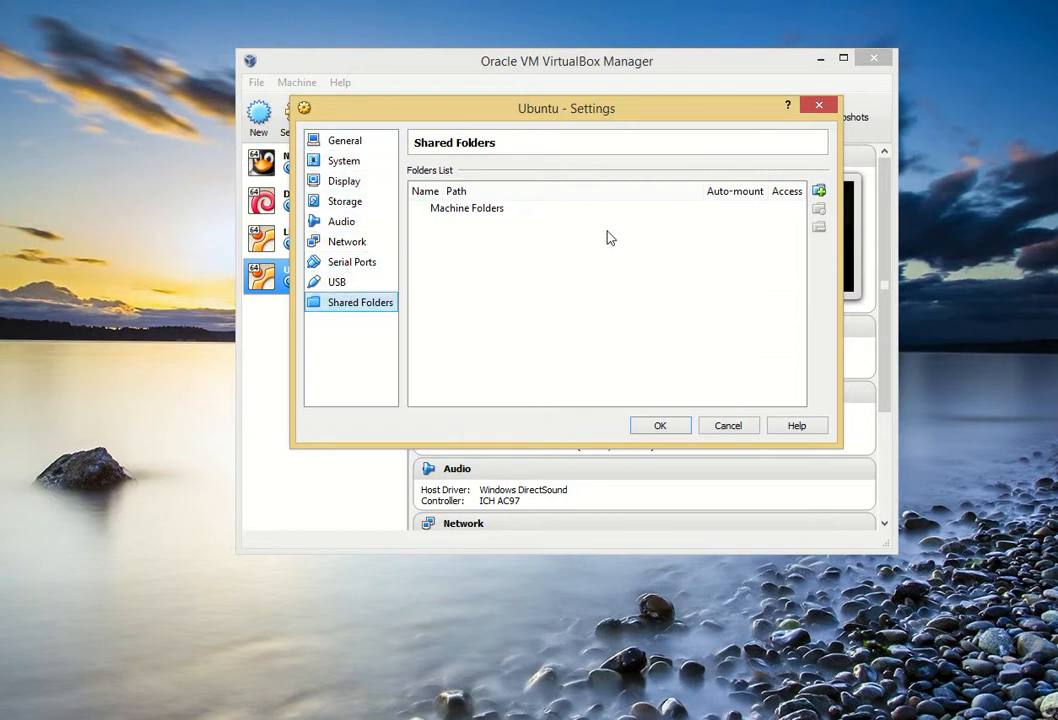
left_click(376, 142)
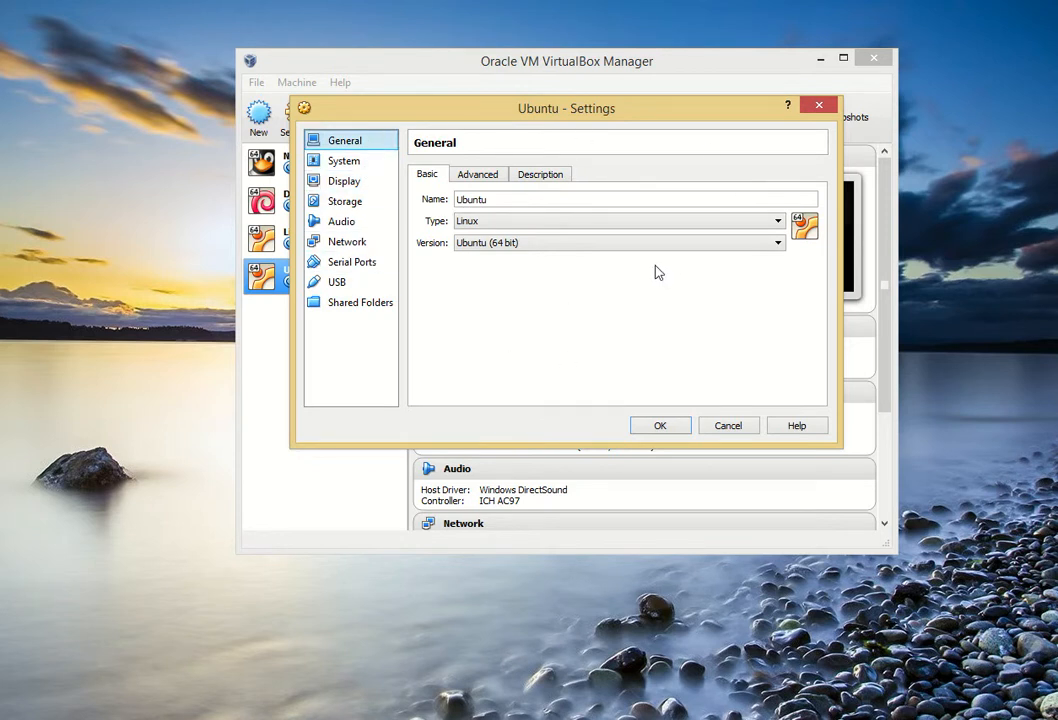
left_click(678, 430)
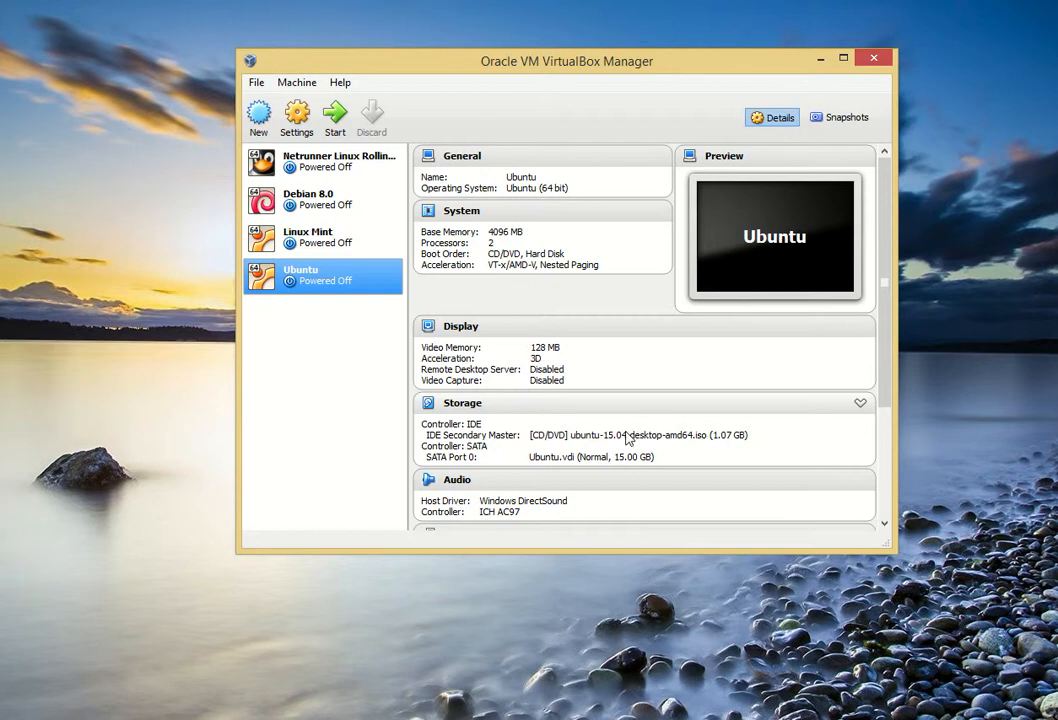
Start the Ubuntu virtual machine, bring its whole window into view, and launch the live session to try Ubuntu without installing
left_click(336, 120)
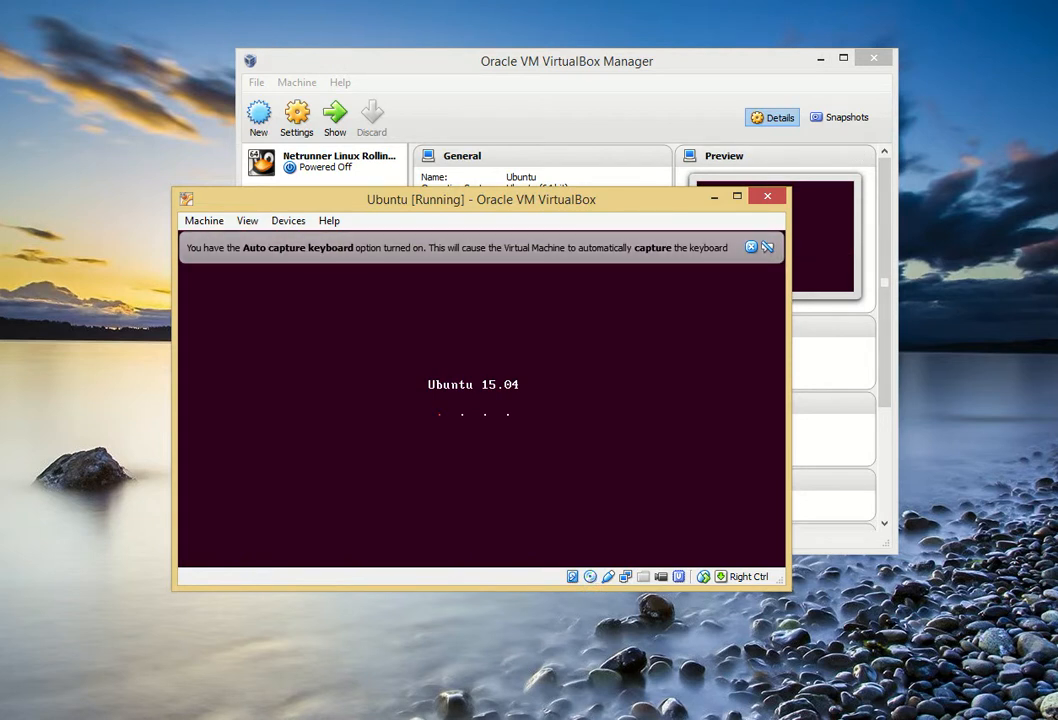
left_click(751, 246)
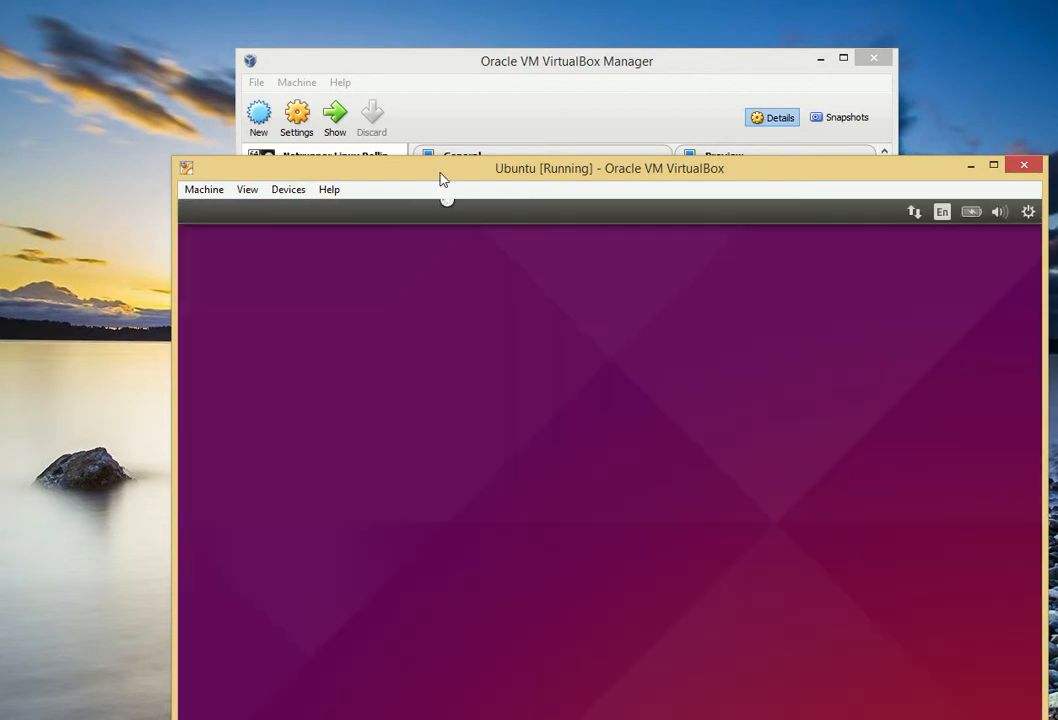
left_click_drag(439, 179, 315, 19)
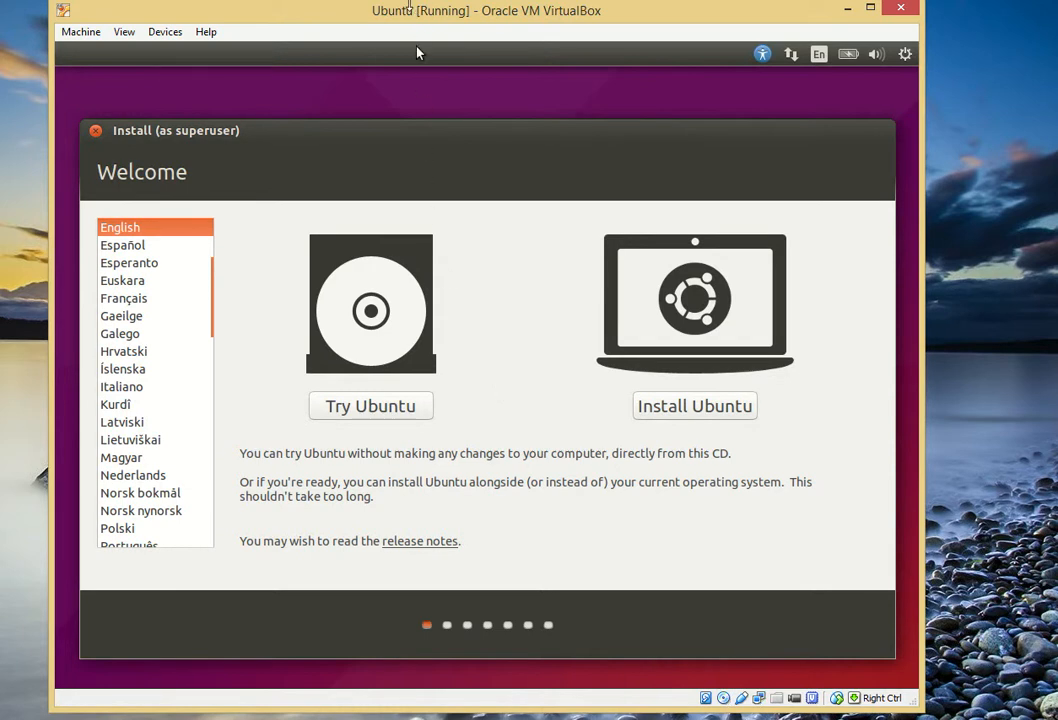
left_click_drag(401, 10, 407, 14)
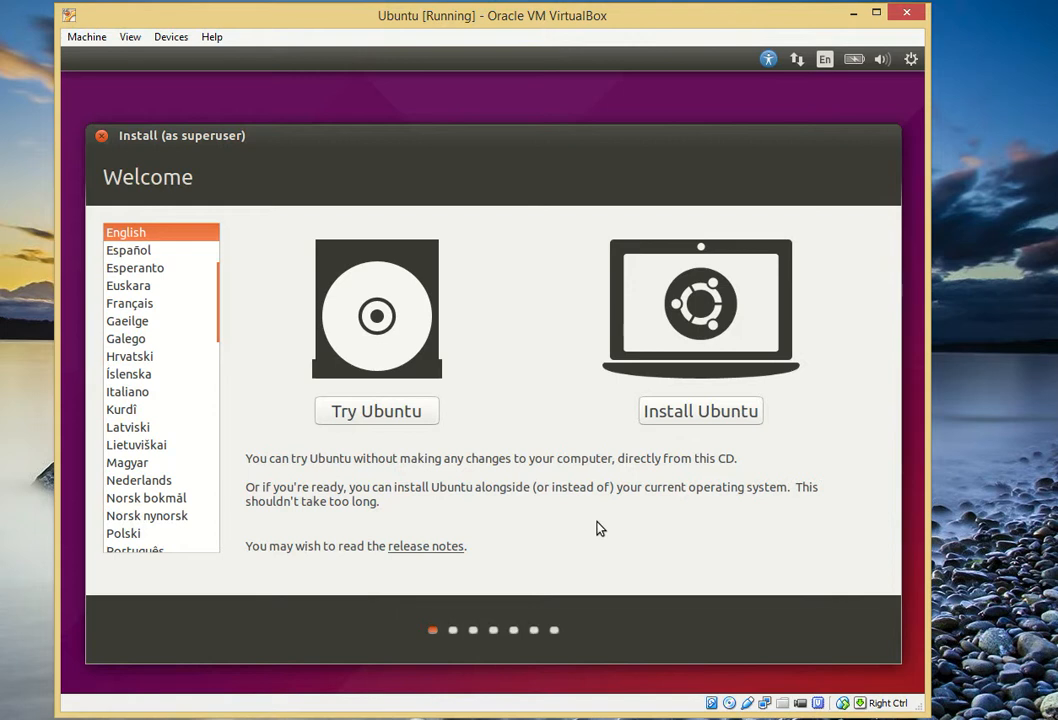
left_click(400, 412)
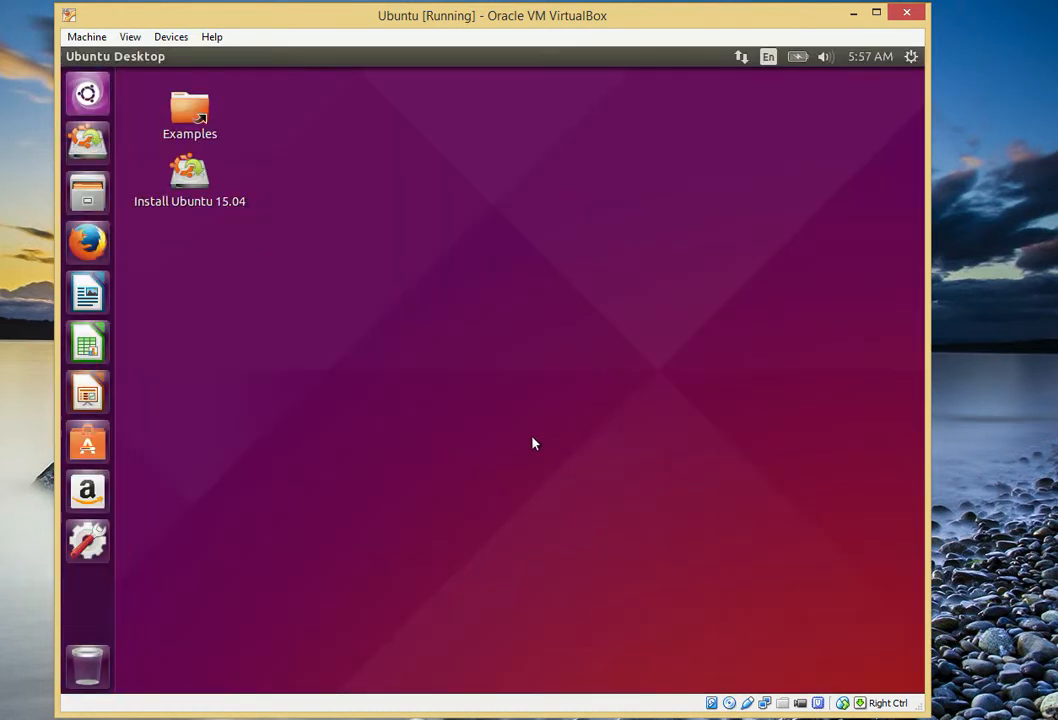
Look around the live Ubuntu desktop, viewing the keyboard shortcuts, the Home folder and System Settings, and close each of them
key("super")
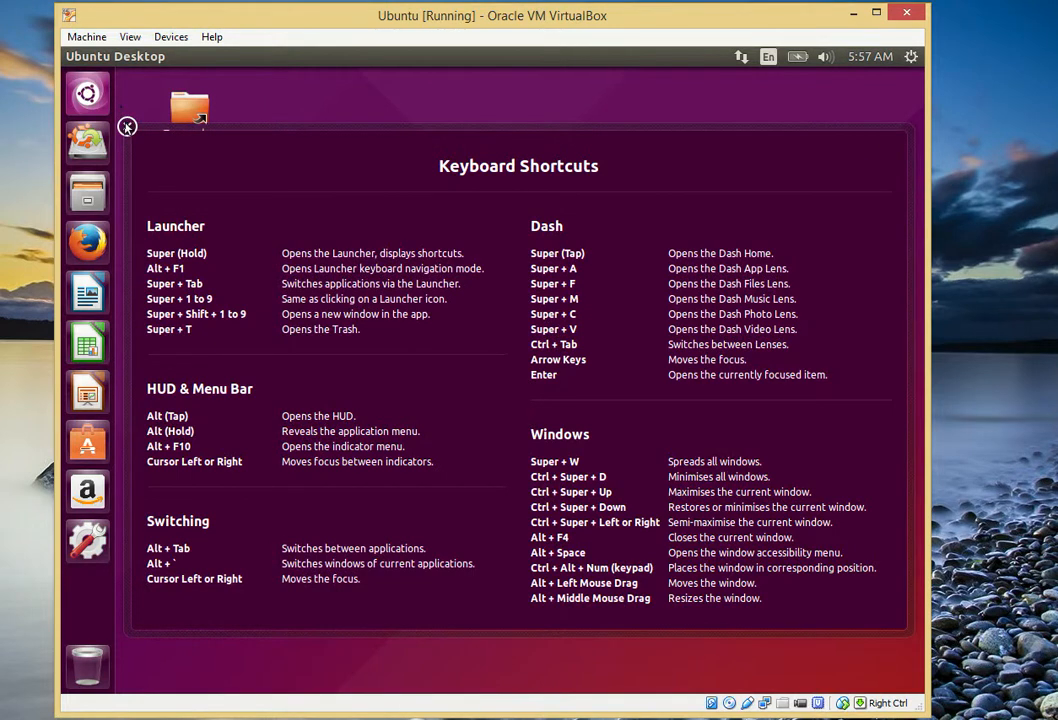
left_click(127, 122)
left_click(88, 196)
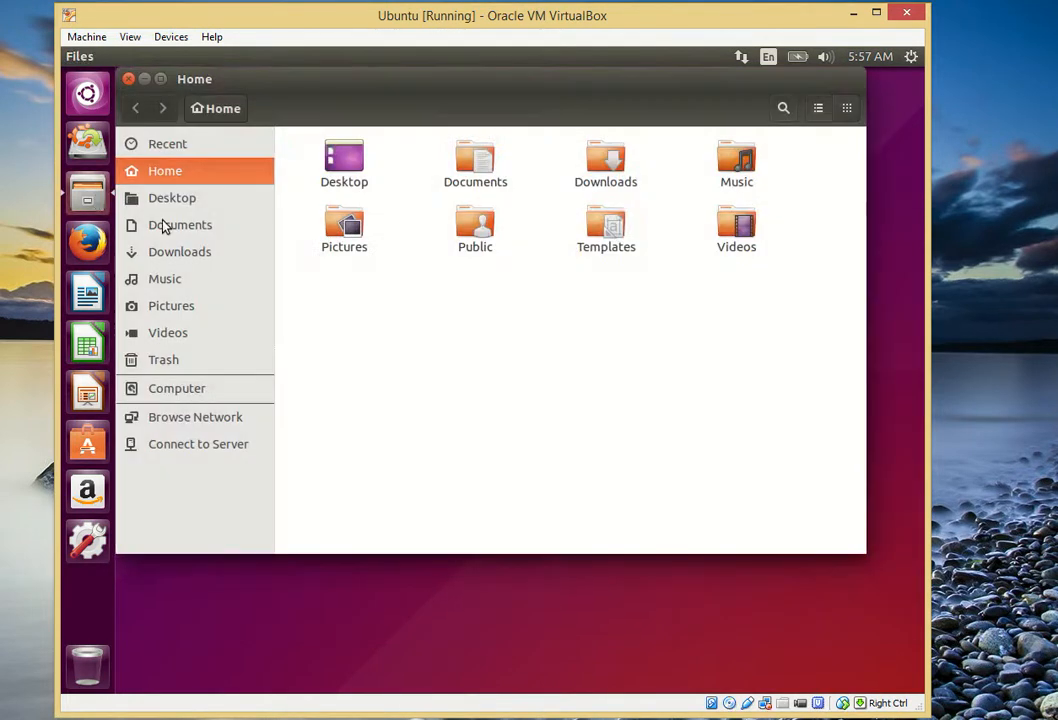
left_click(128, 78)
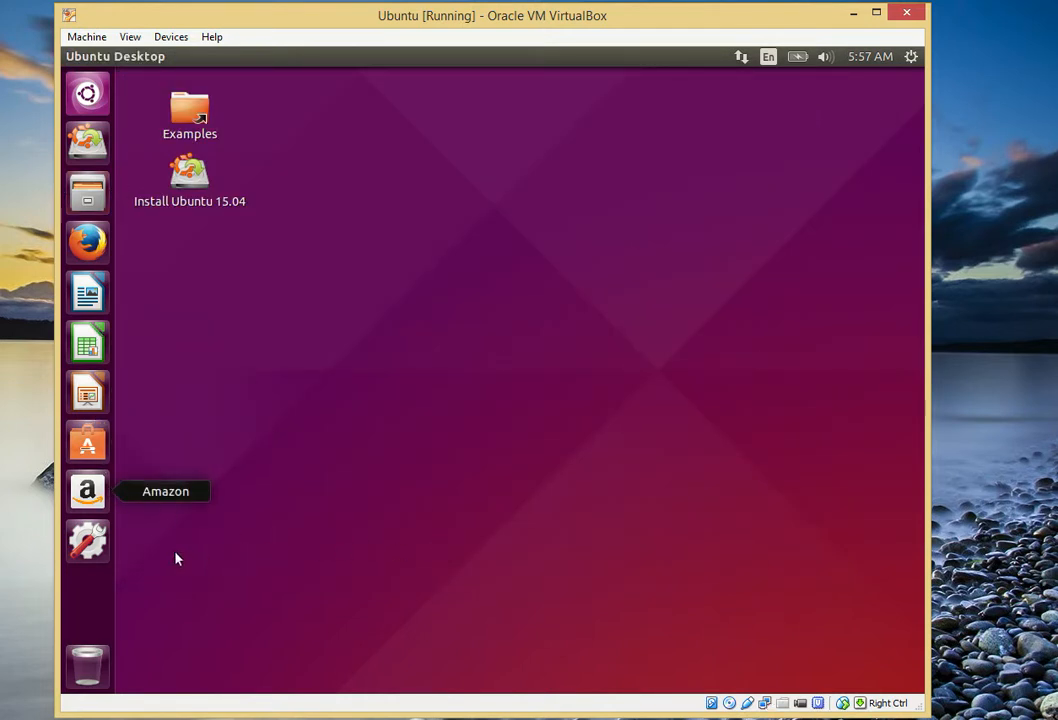
left_click(87, 540)
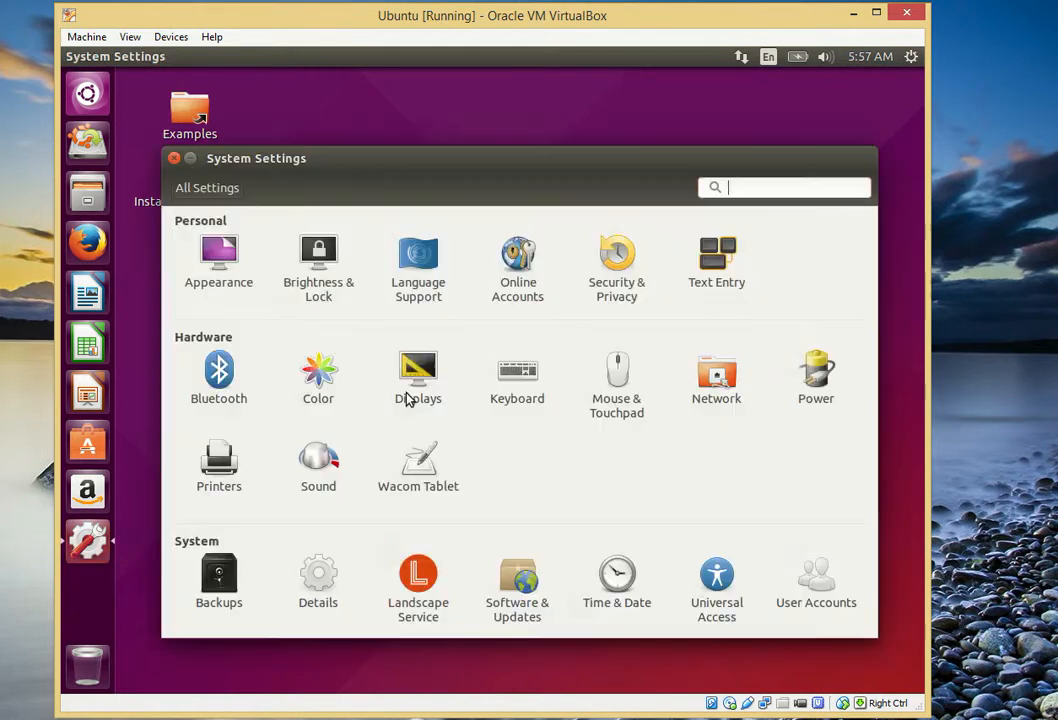
left_click(173, 159)
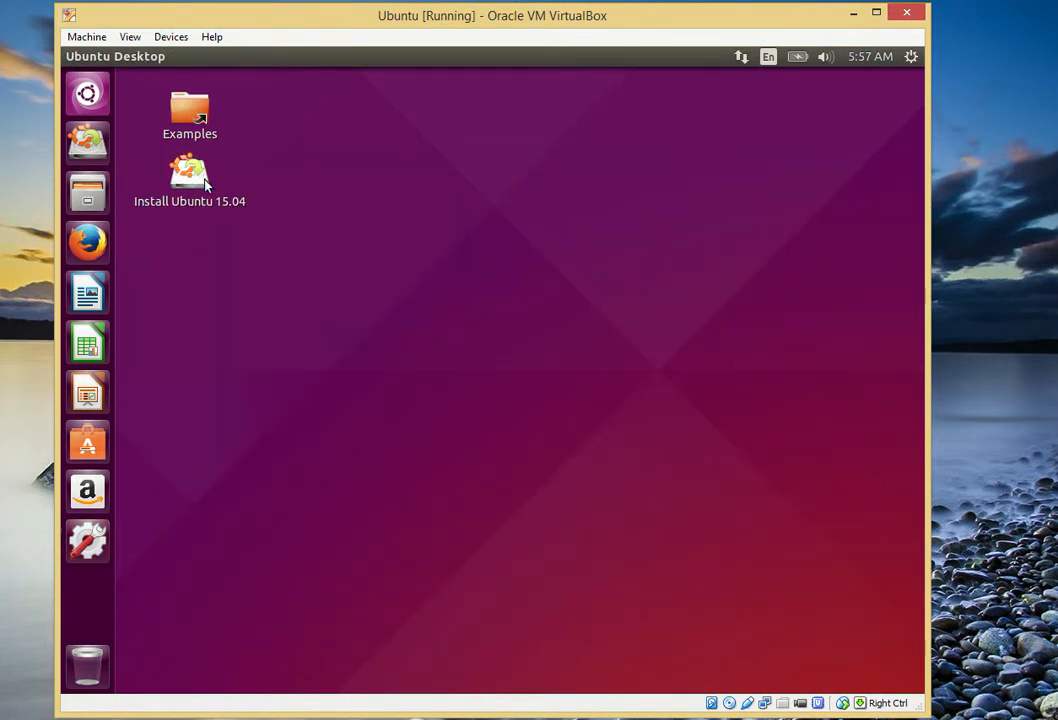